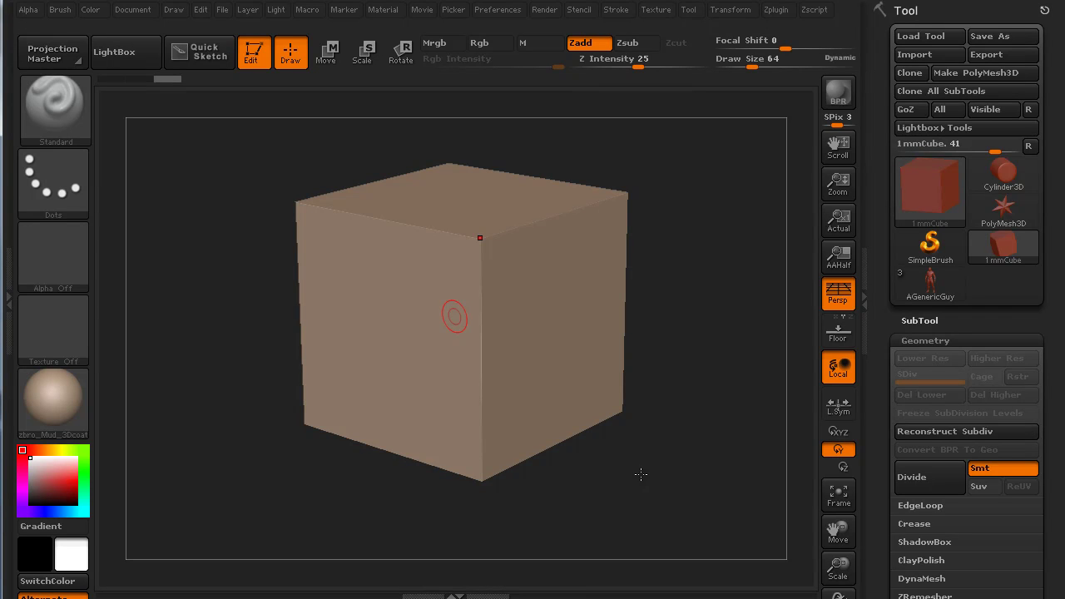
- Orbit the cube and expand the Transpose Units settings in Preferences
drag(653, 506, 638, 497)
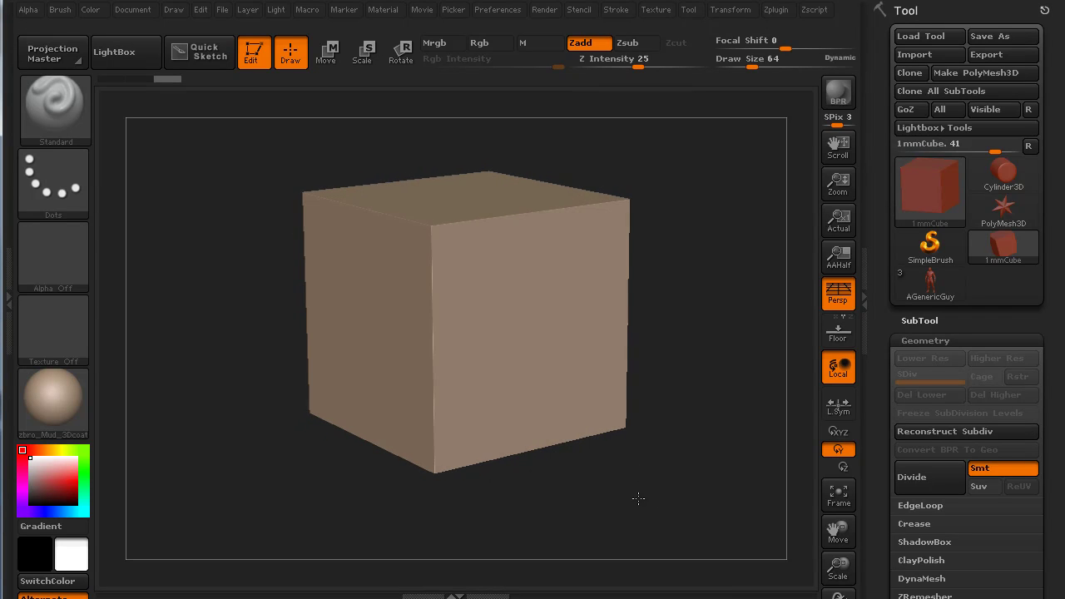
drag(712, 509, 705, 511)
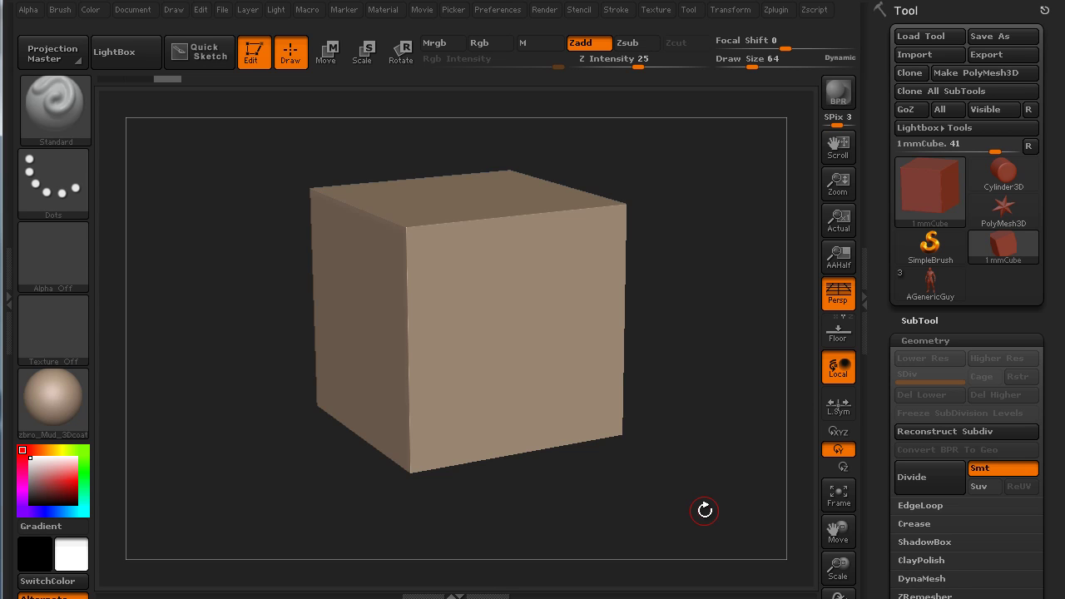
click(493, 10)
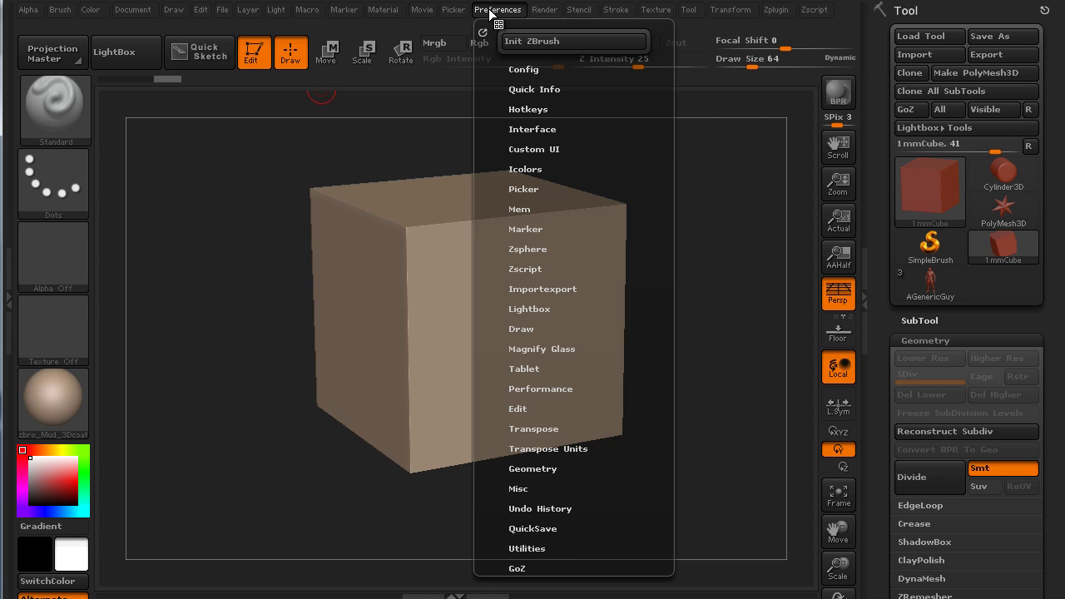
click(523, 449)
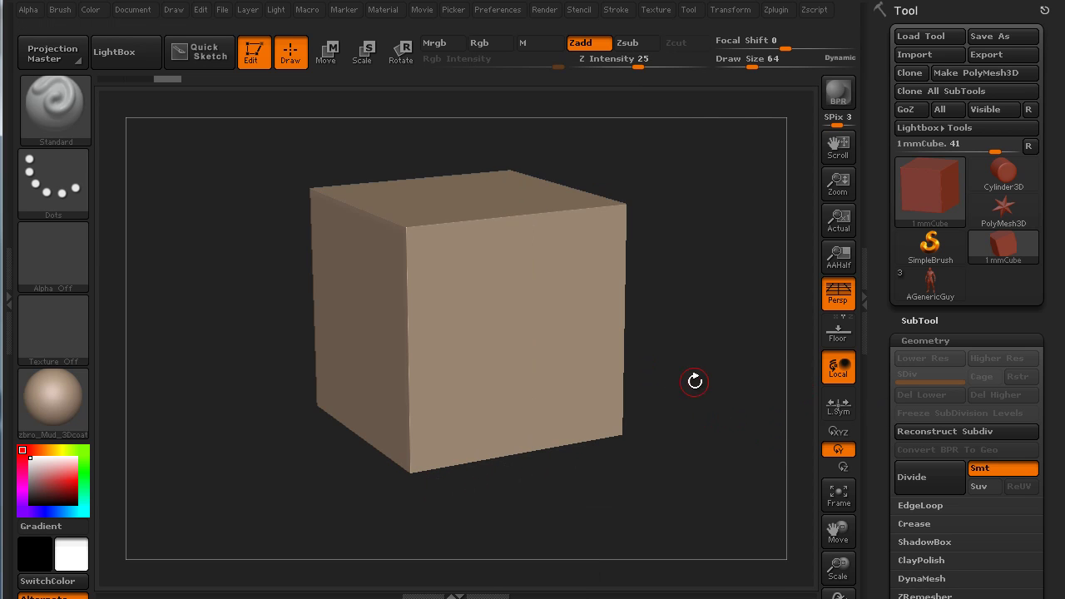
- Draw a Move transpose line from the cube's top corner to bottom corner, reading 1 unit
drag(695, 381, 702, 381)
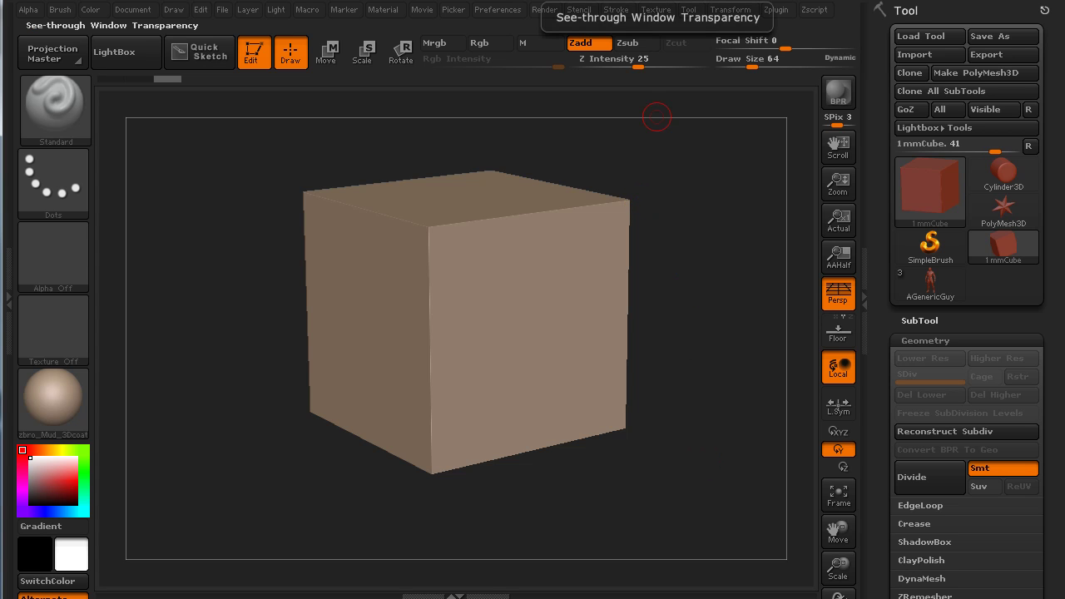
drag(685, 273, 691, 279)
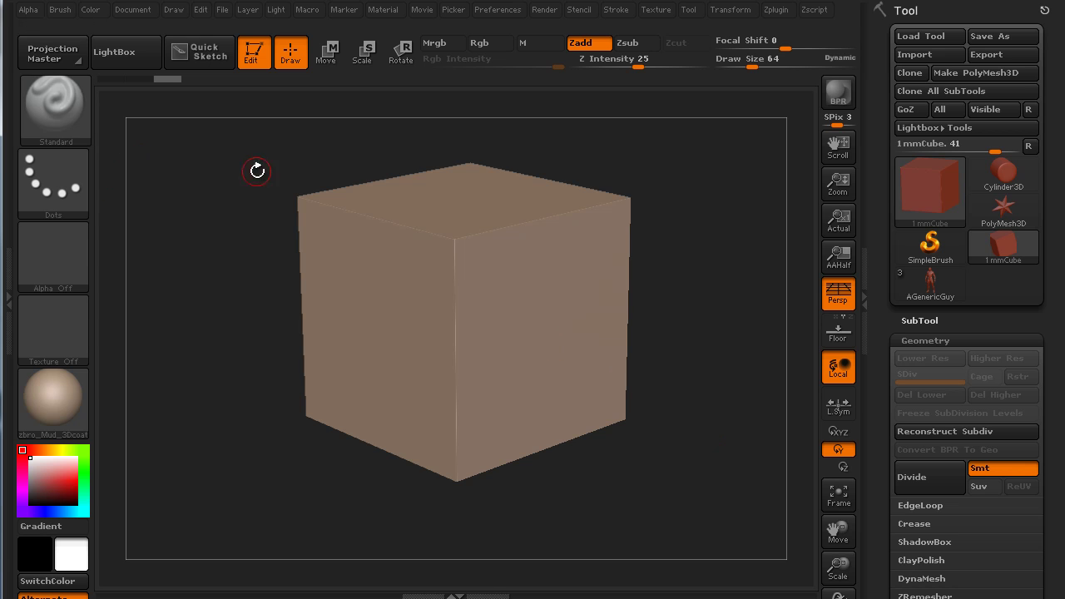
click(325, 52)
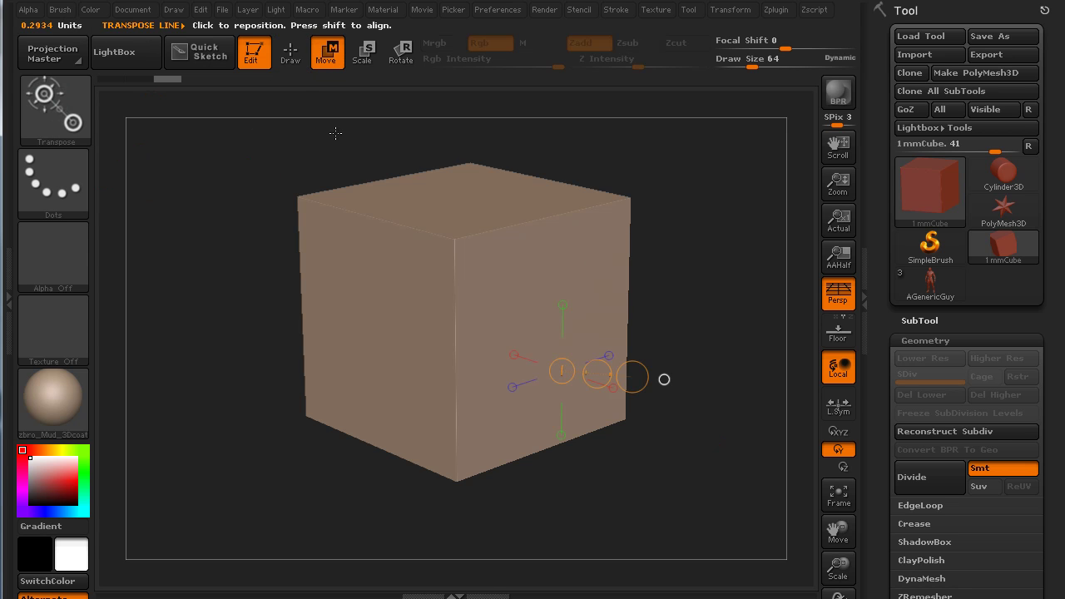
drag(454, 241, 460, 471)
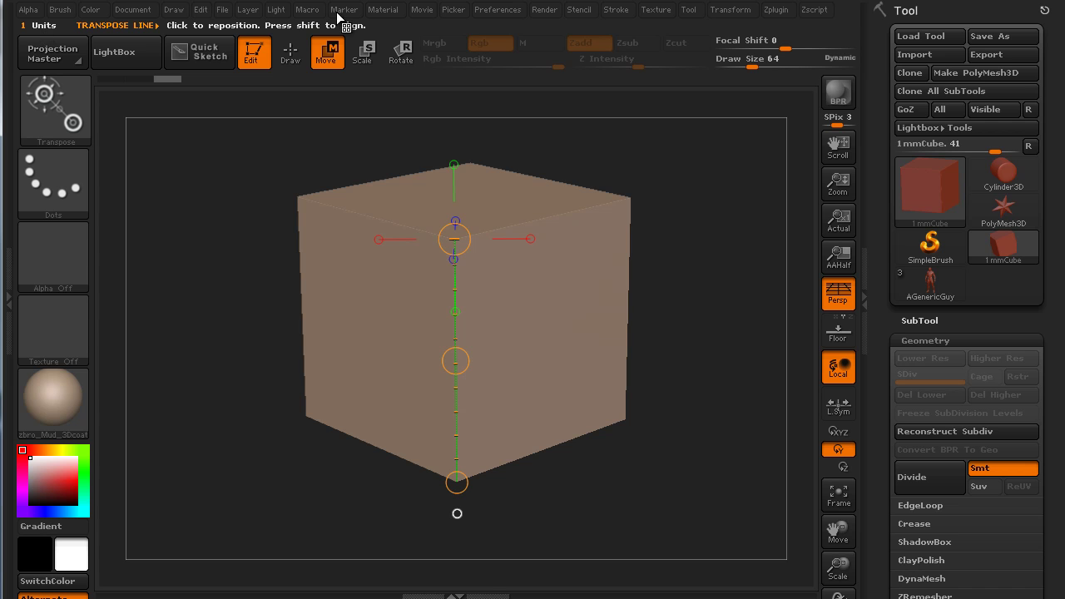
click(498, 10)
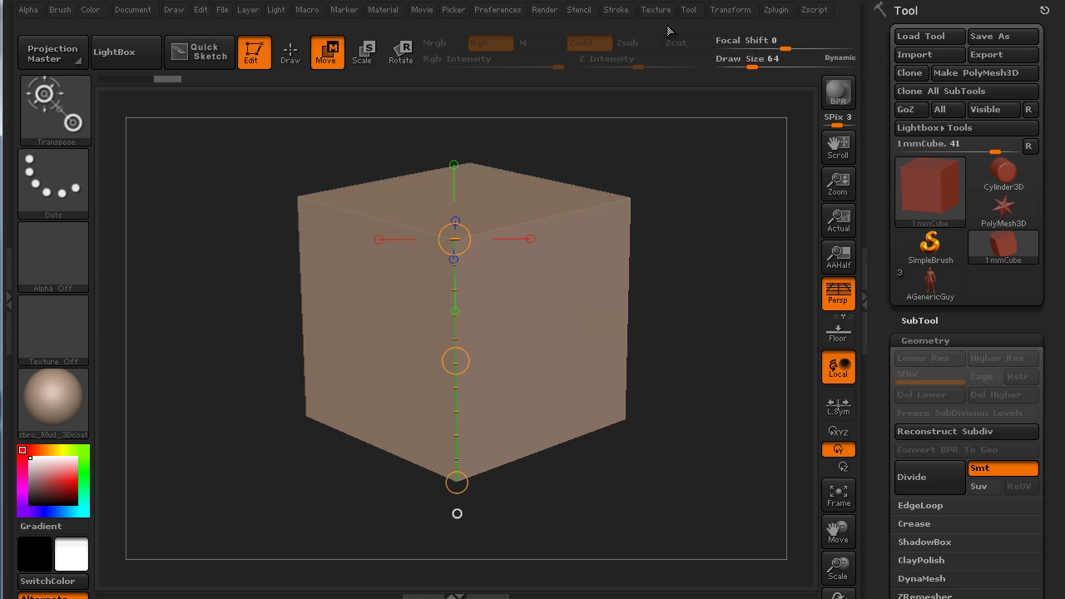
- Dock Zplugin, set 3D Print Exporter units to mm and update size ratios to 1 mm per side
click(777, 12)
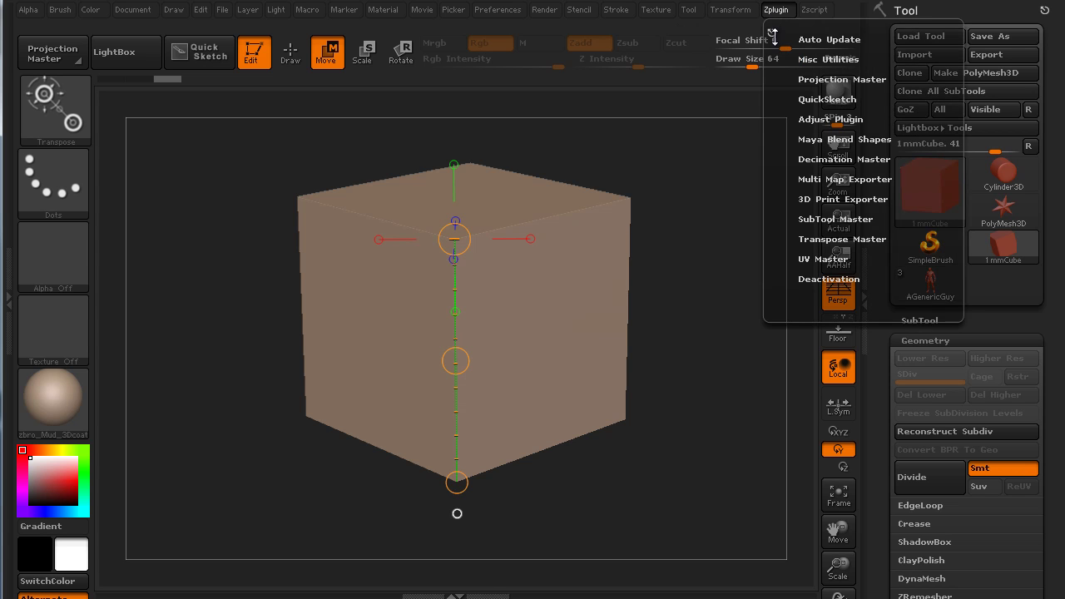
drag(770, 32, 792, 142)
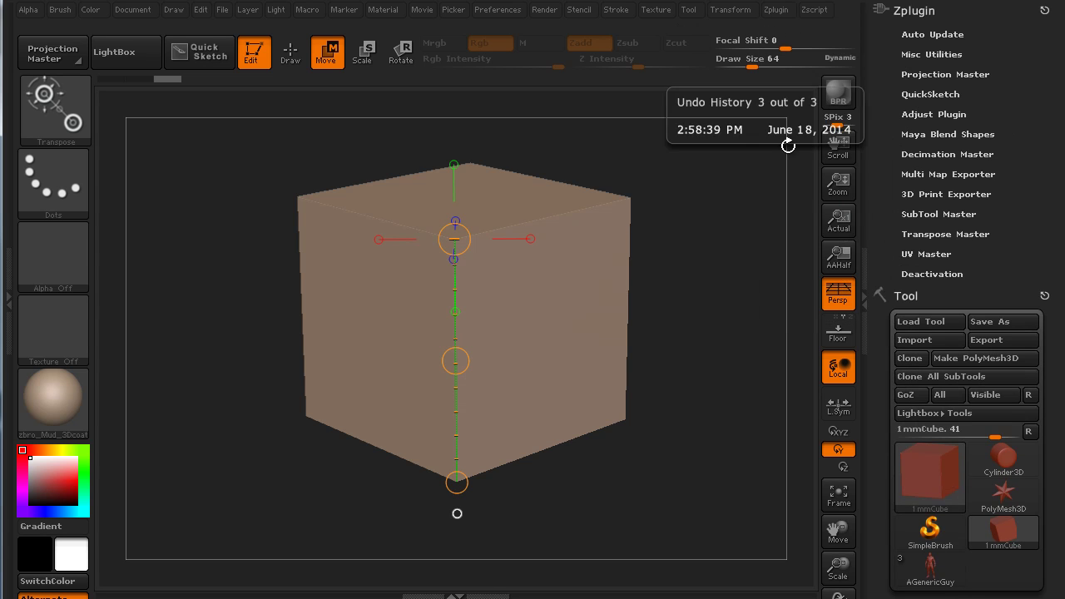
click(914, 194)
click(904, 229)
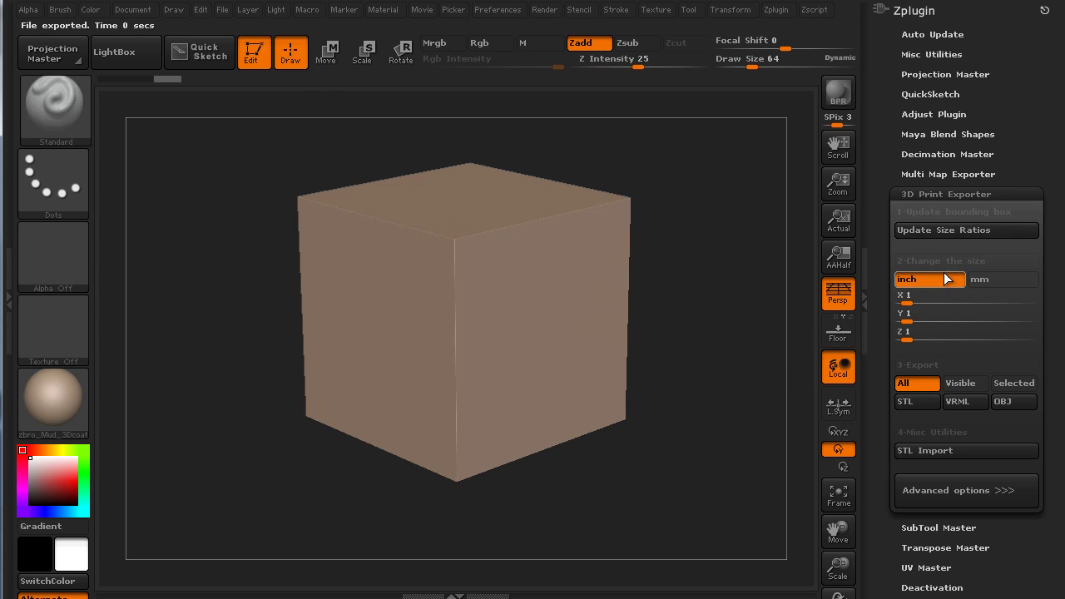
click(996, 280)
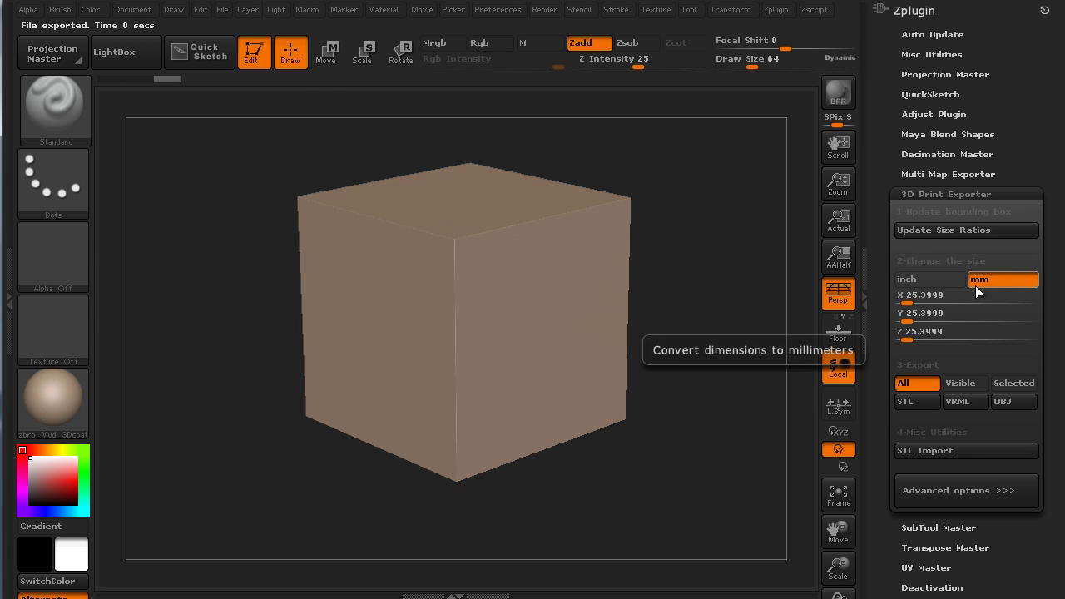
click(947, 234)
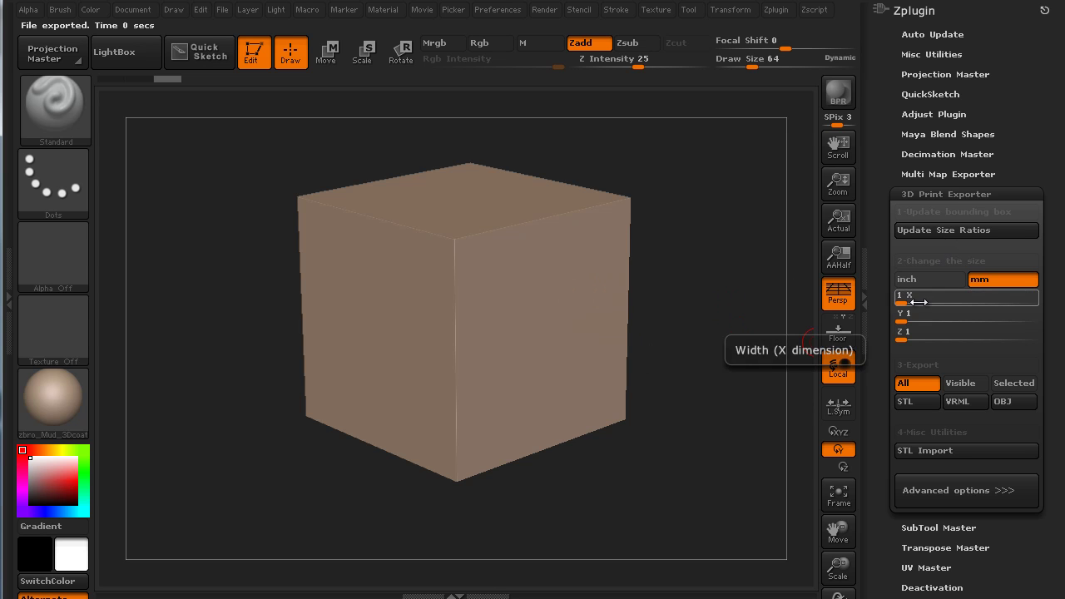
mouse_move(697, 322)
mouse_down()
mouse_move(695, 337)
mouse_move(680, 309)
mouse_move(716, 361)
mouse_move(692, 425)
mouse_move(718, 250)
mouse_move(731, 323)
mouse_move(706, 309)
mouse_up()
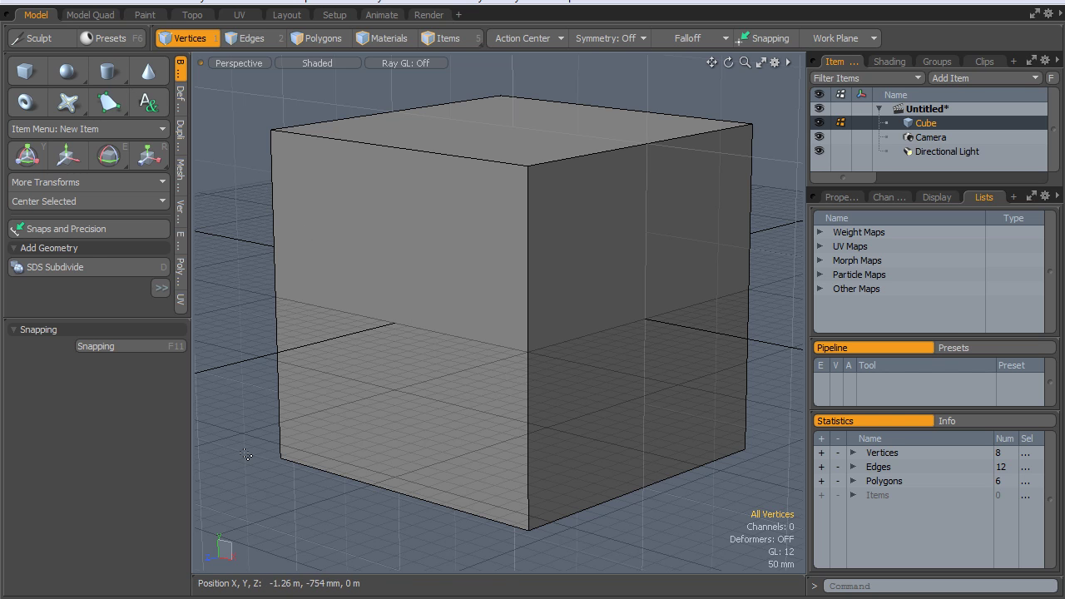
- Run util.bounds on the imported cube in Modo, showing 1 m along each edge
alt+drag(228, 431, 262, 414)
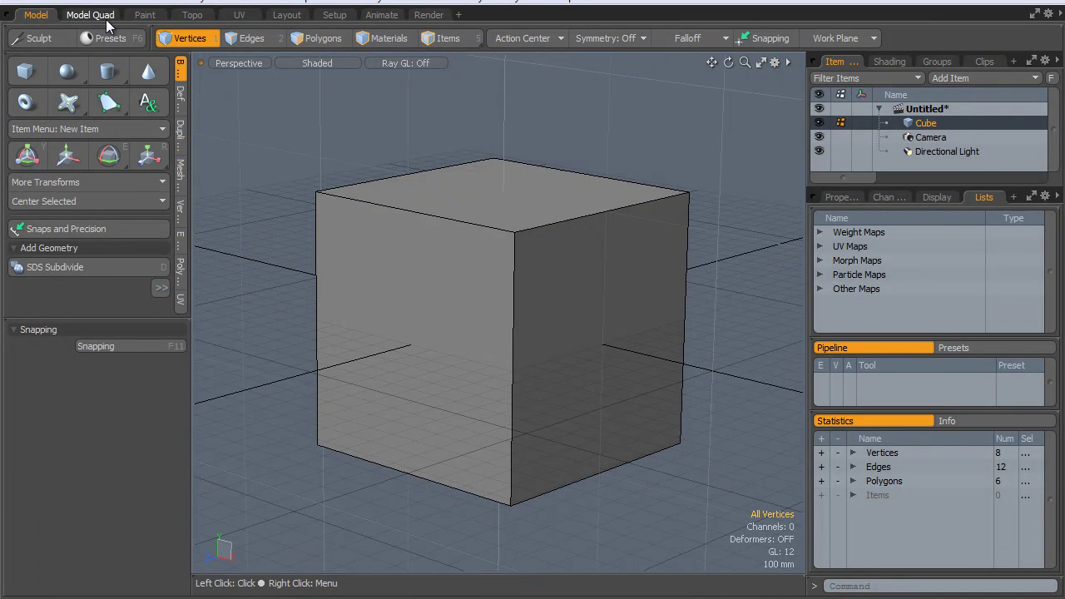
click(67, 2)
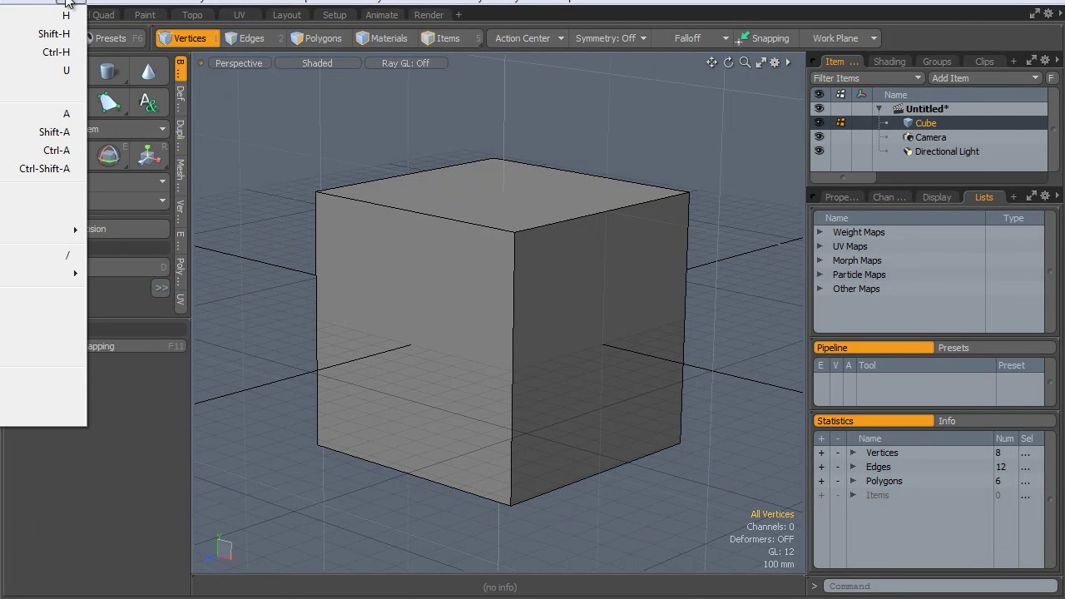
click(42, 335)
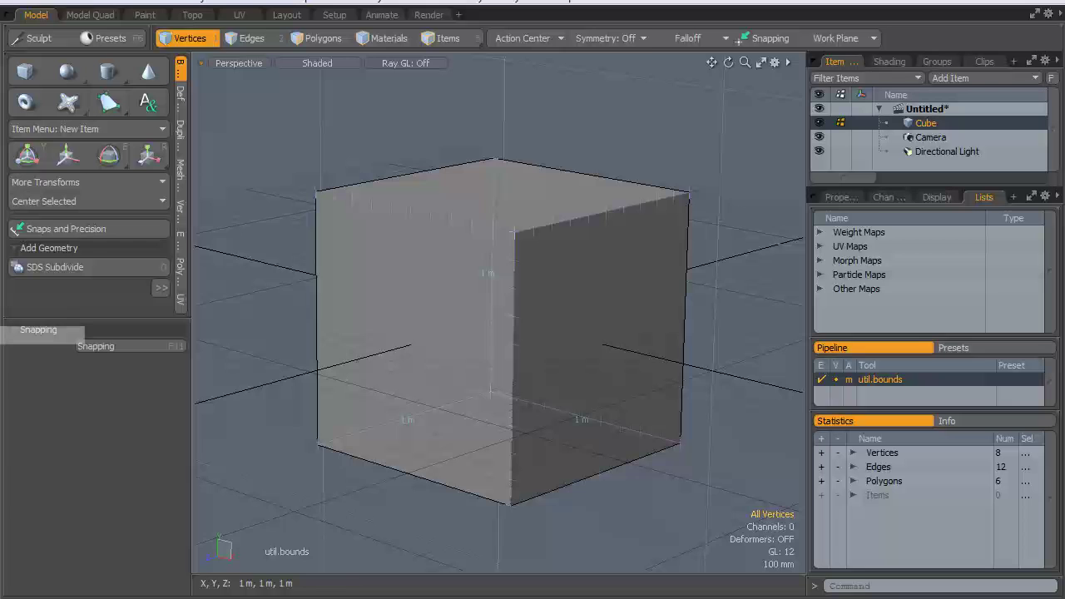
alt+drag(277, 471, 569, 204)
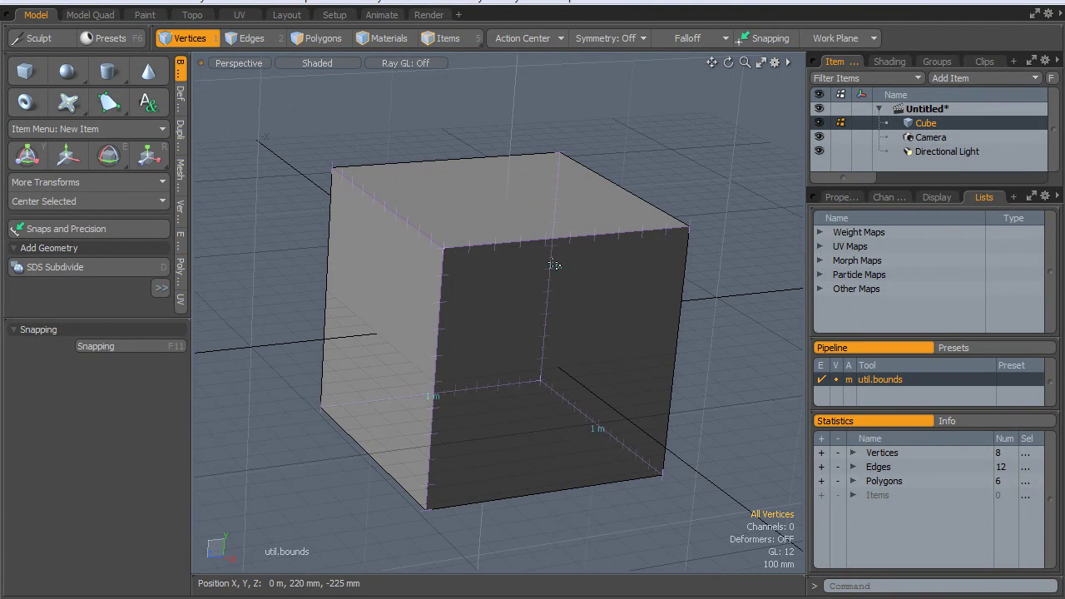
alt+drag(673, 409, 673, 385)
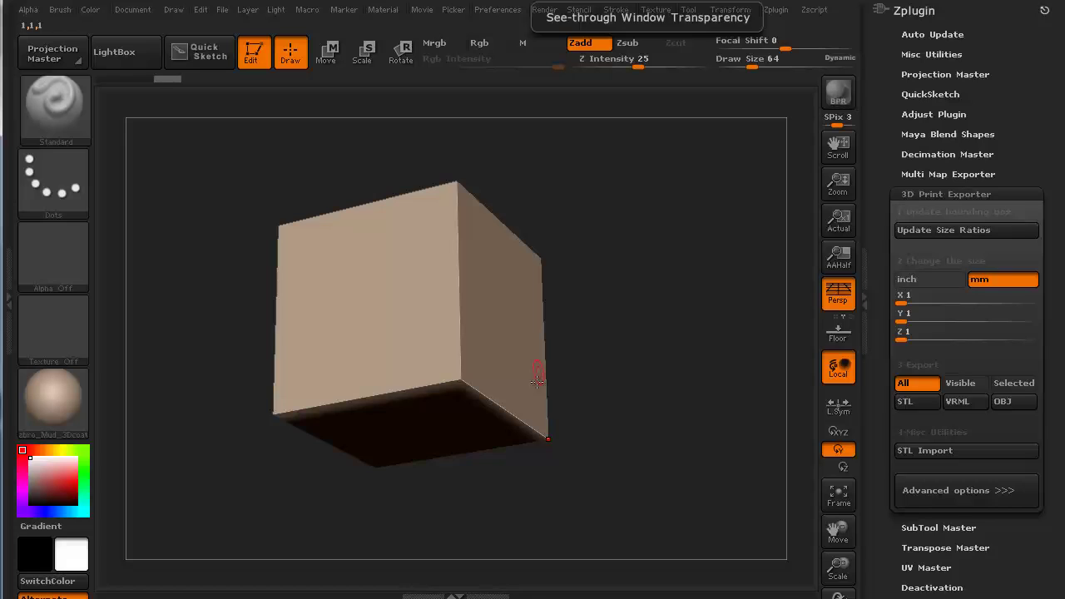
- Rotate the 1 mm cube to view its top and underside, then enable Floor
mouse_move(673, 311)
mouse_down()
mouse_move(678, 416)
mouse_move(663, 449)
mouse_move(678, 462)
mouse_move(675, 452)
mouse_move(671, 488)
mouse_move(687, 491)
mouse_move(694, 435)
mouse_move(718, 428)
mouse_move(694, 406)
mouse_move(668, 409)
mouse_move(697, 399)
mouse_move(724, 364)
mouse_move(707, 349)
mouse_move(757, 357)
mouse_move(700, 366)
mouse_move(703, 392)
mouse_move(676, 398)
mouse_move(694, 392)
mouse_move(692, 364)
mouse_move(701, 408)
mouse_move(689, 413)
mouse_up()
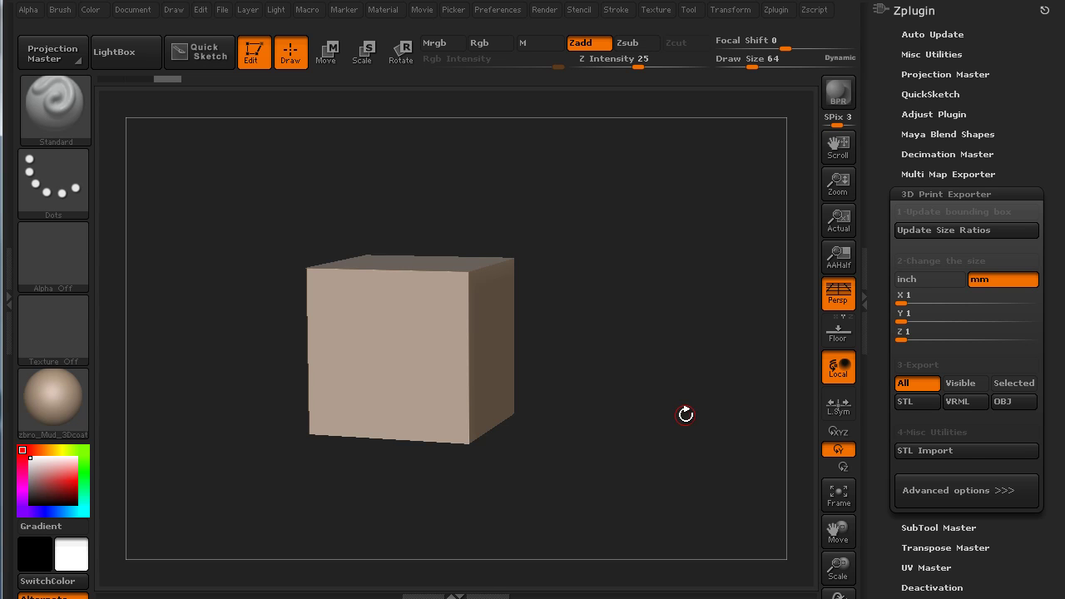
drag(632, 428, 653, 410)
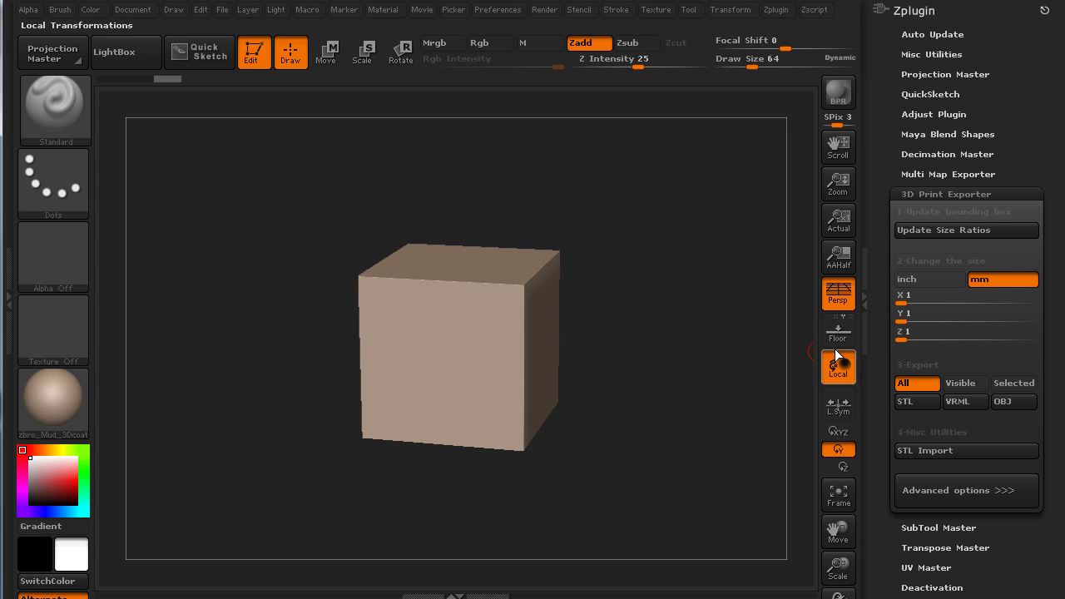
drag(752, 341, 722, 403)
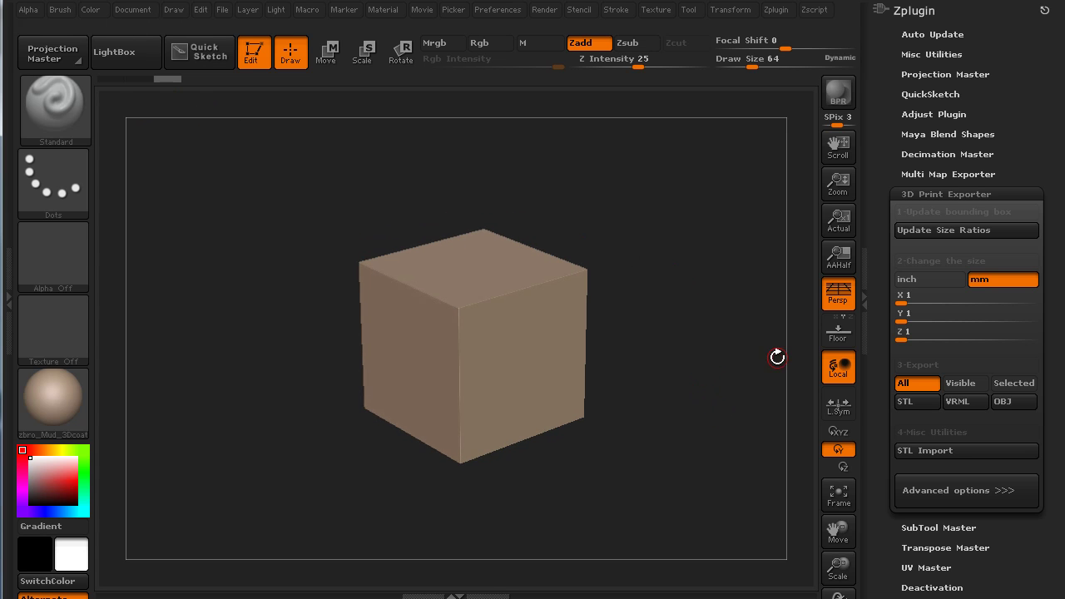
click(838, 340)
alt+drag(682, 362, 684, 385)
drag(665, 477, 663, 317)
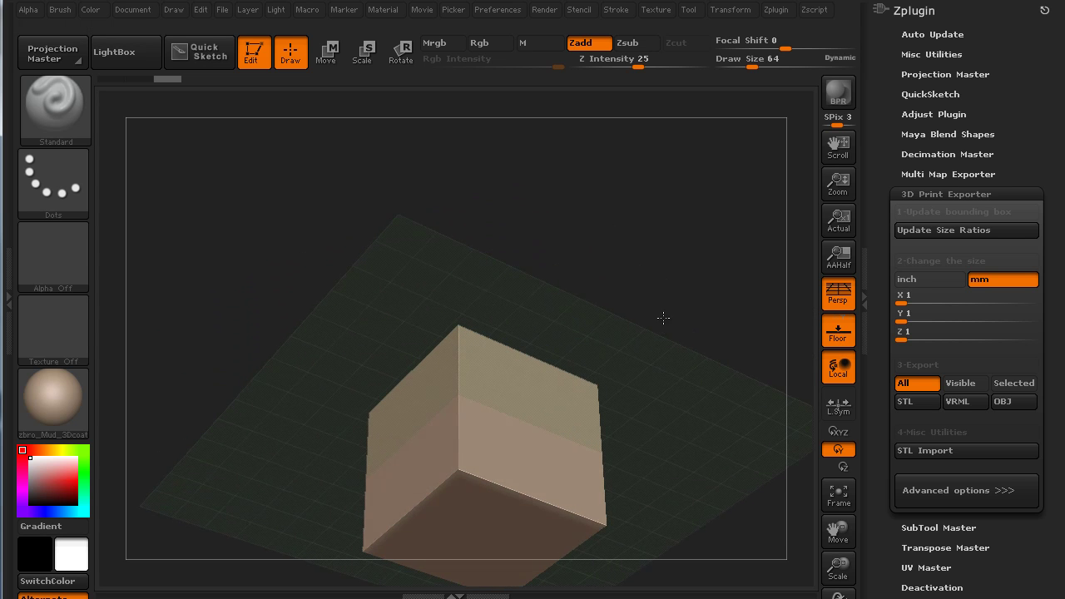
drag(685, 416, 628, 230)
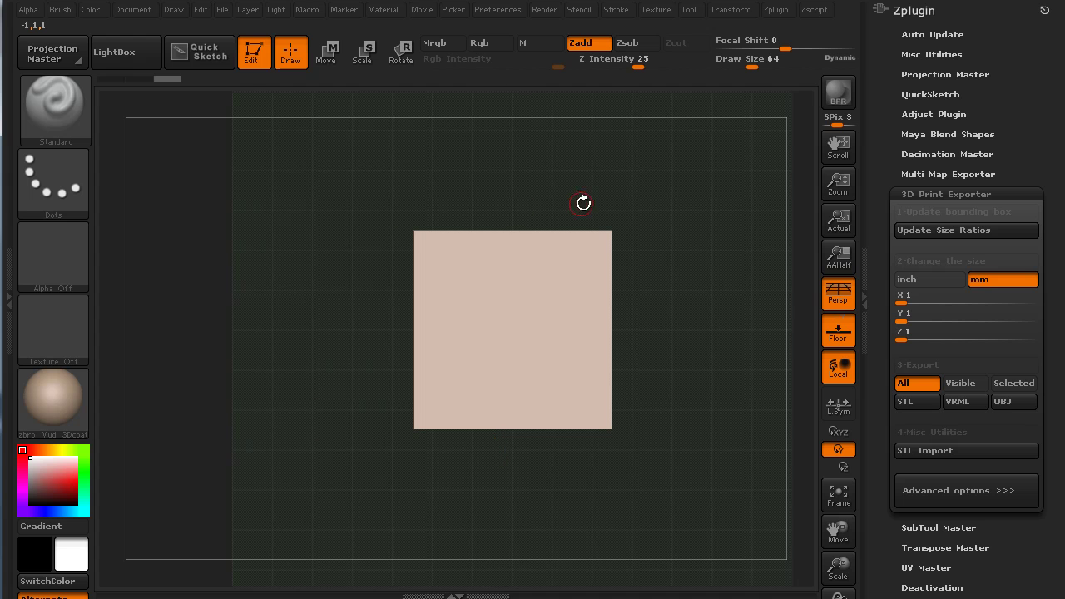
drag(583, 199, 657, 442)
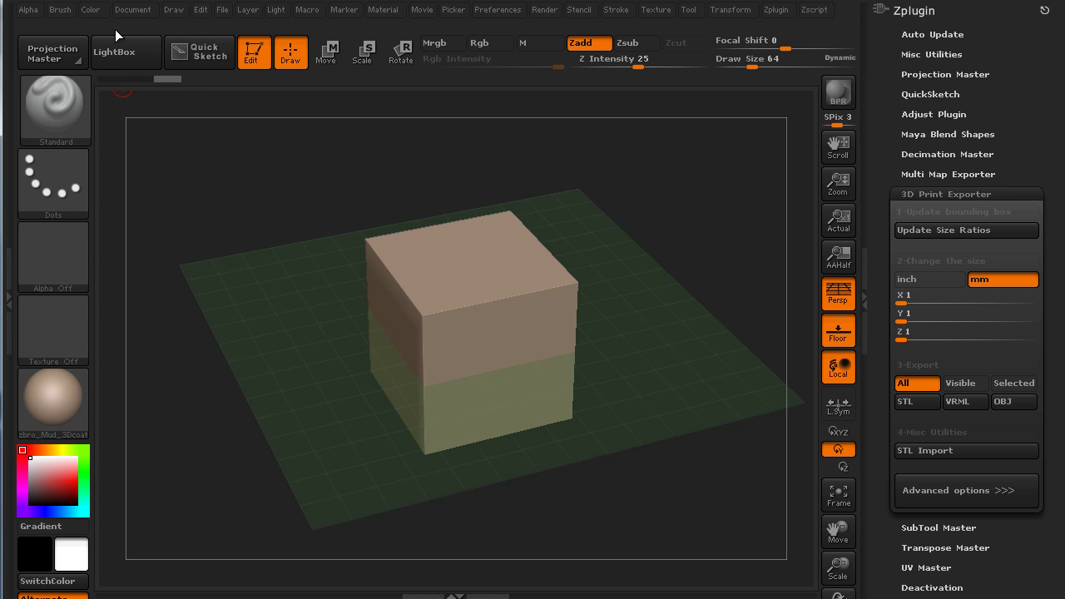
- Set the Draw floor grid to Grid Size 1 with 10 Tiles and snap to a front view
click(174, 10)
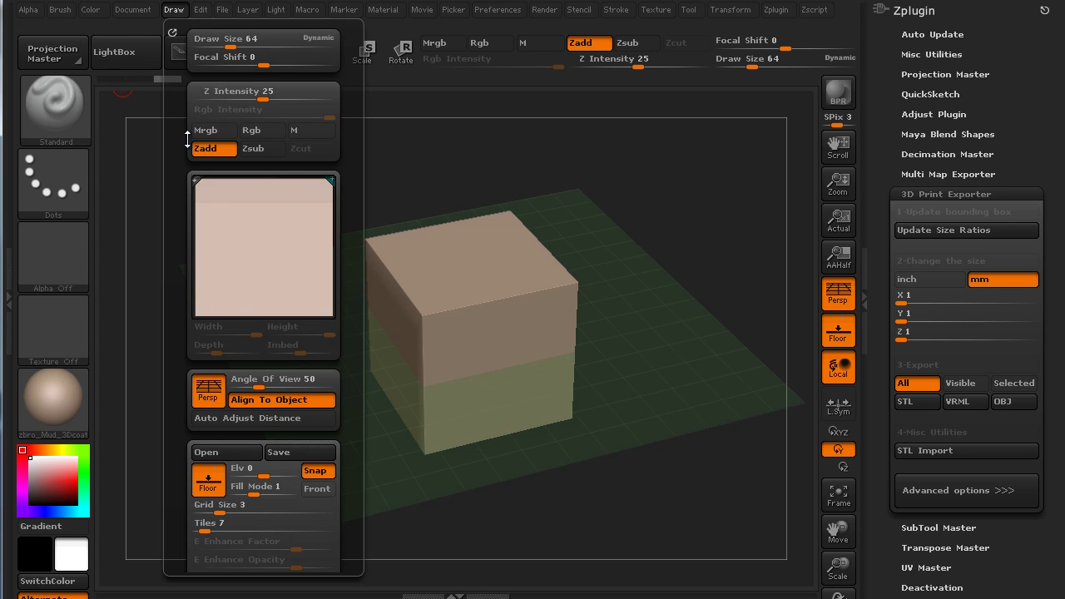
drag(177, 162, 181, 73)
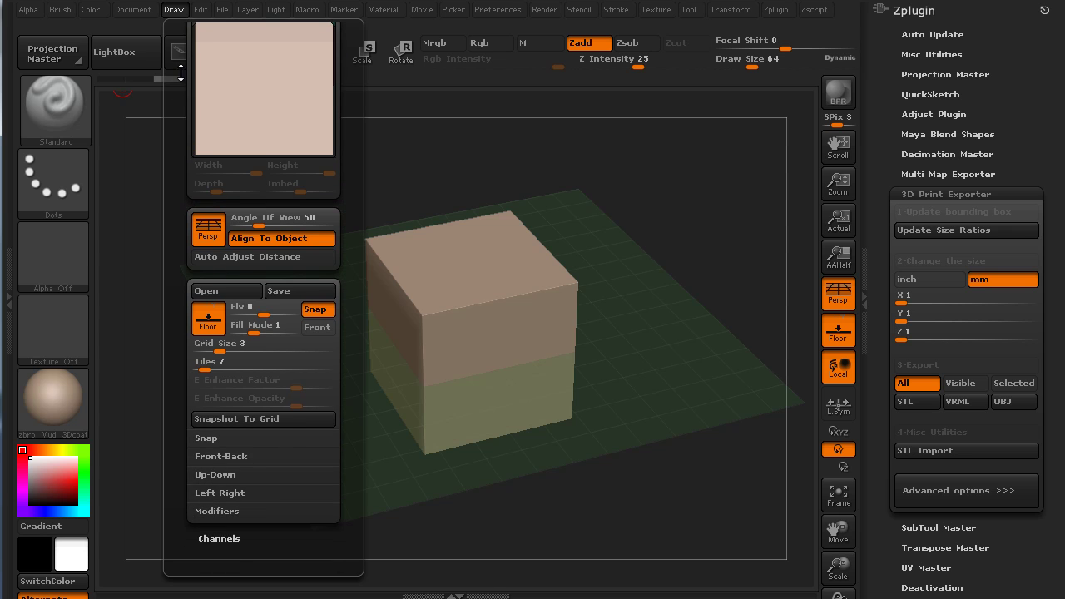
click(261, 310)
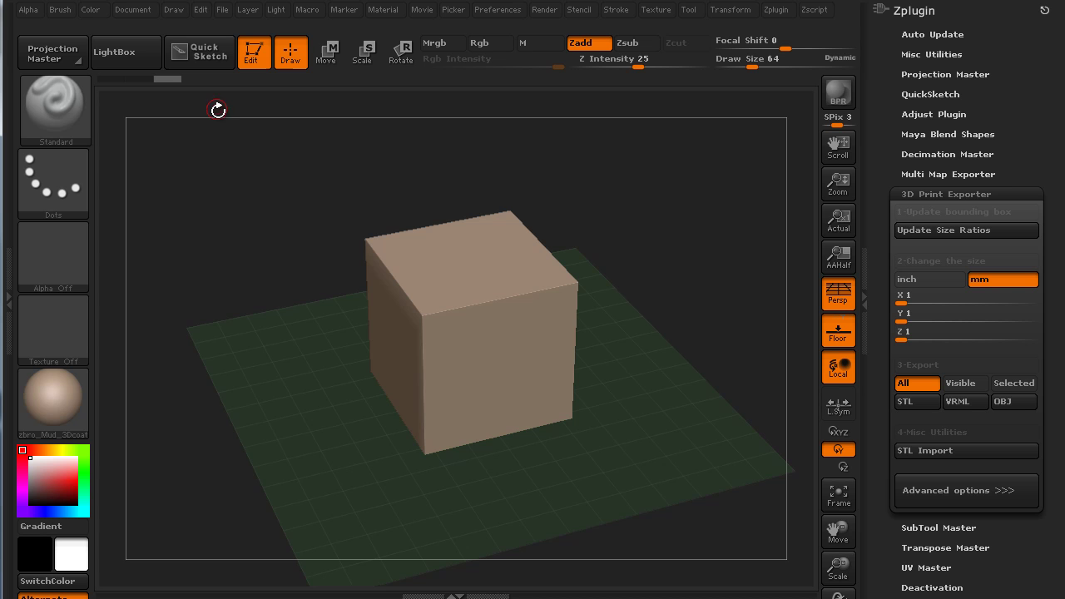
click(203, 11)
click(189, 11)
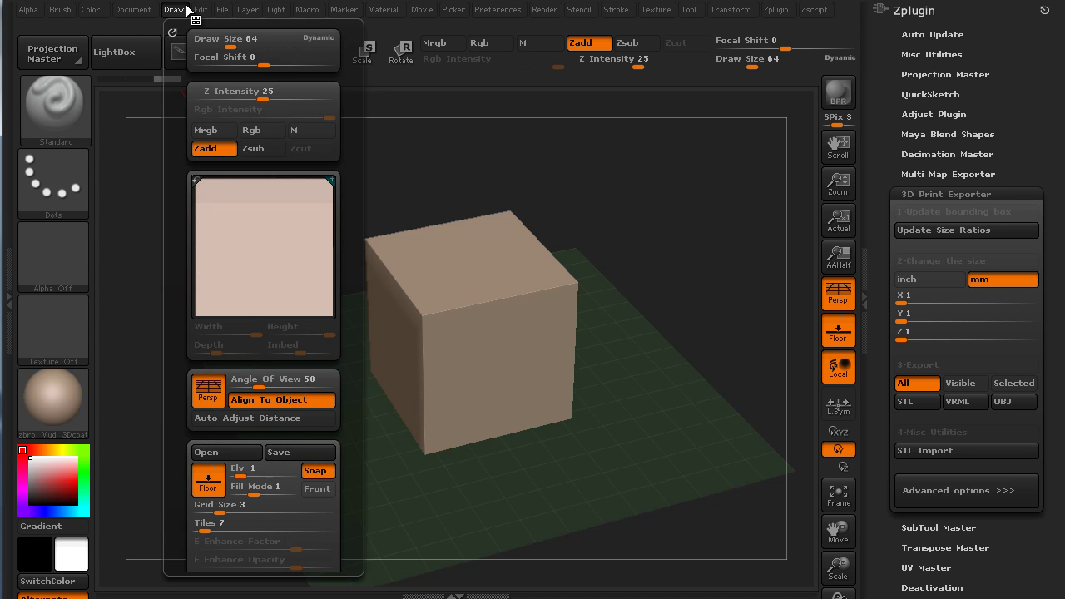
drag(176, 423, 178, 302)
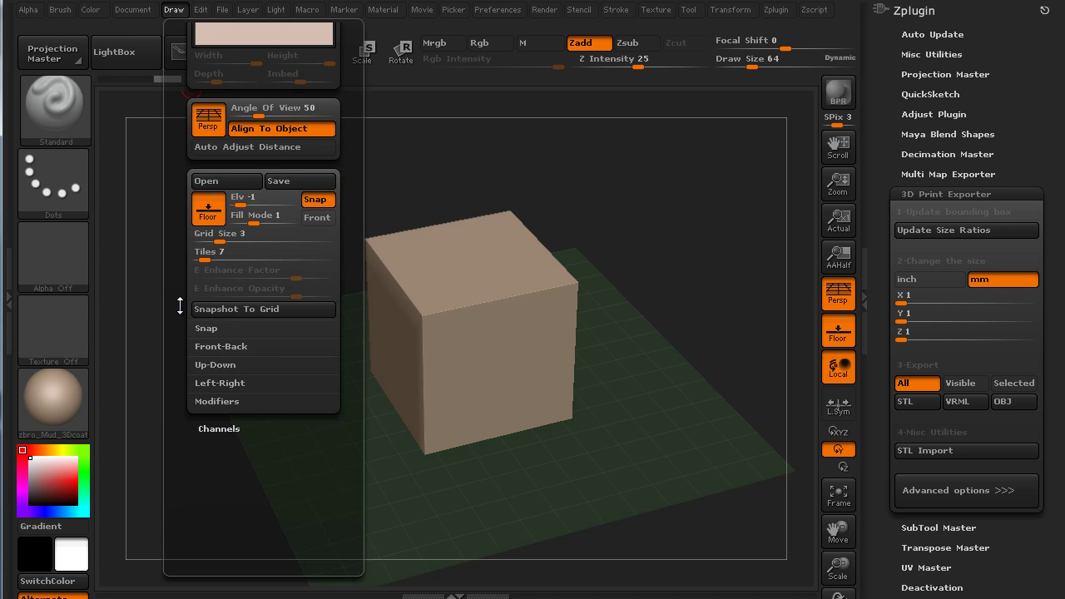
click(220, 237)
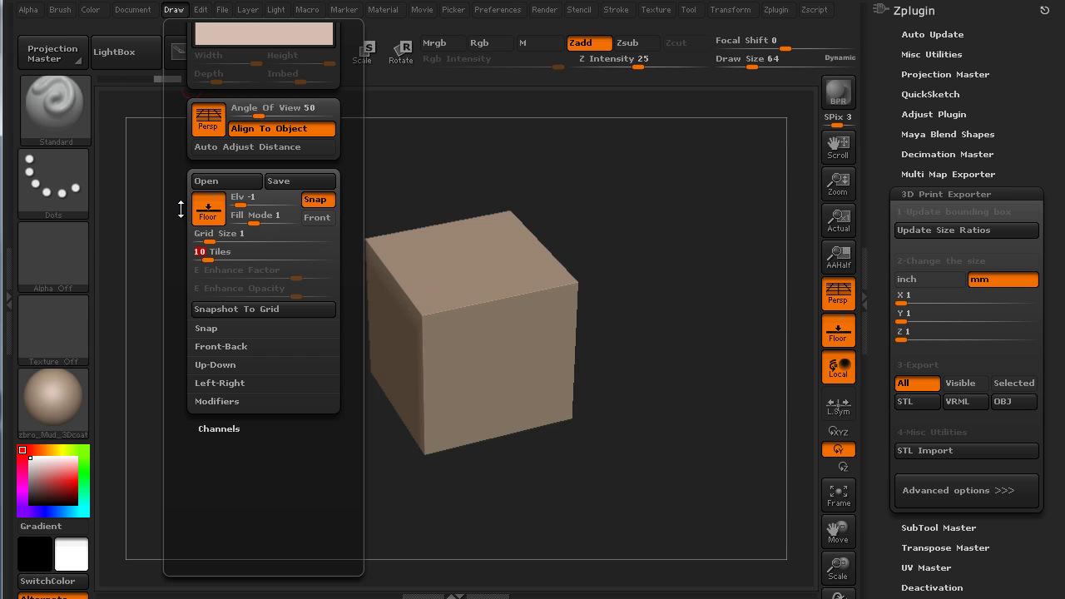
mouse_move(616, 425)
shift+mouse_down()
mouse_move(673, 435)
mouse_move(654, 280)
mouse_move(663, 240)
shift+mouse_up()
- Zoom, pan and zoom out so the cube face sits small at centre, snapped head-on
alt+drag(638, 361, 664, 444)
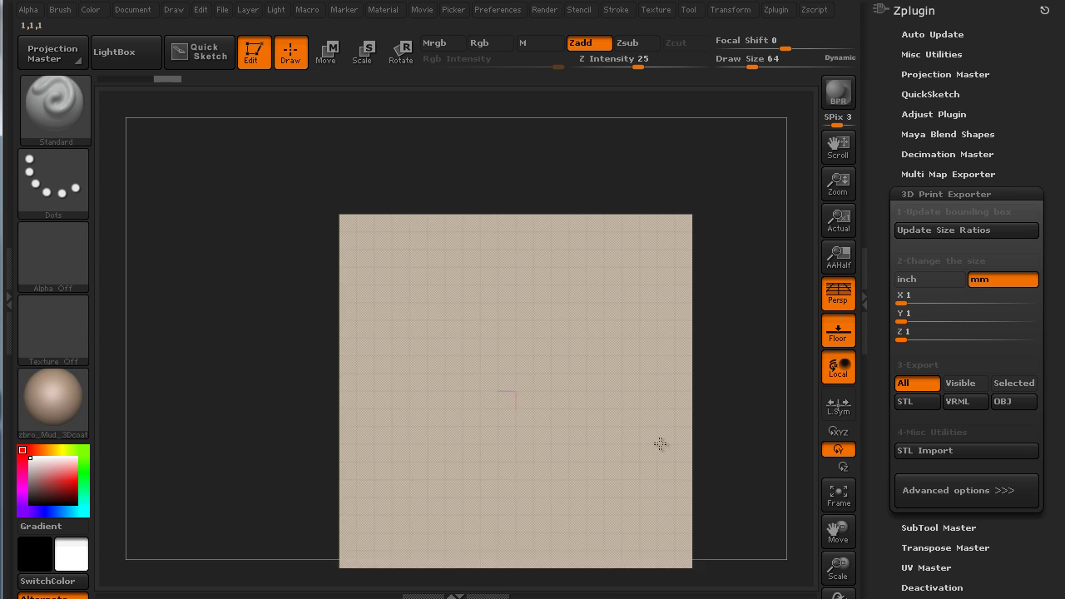
alt+drag(763, 404, 710, 349)
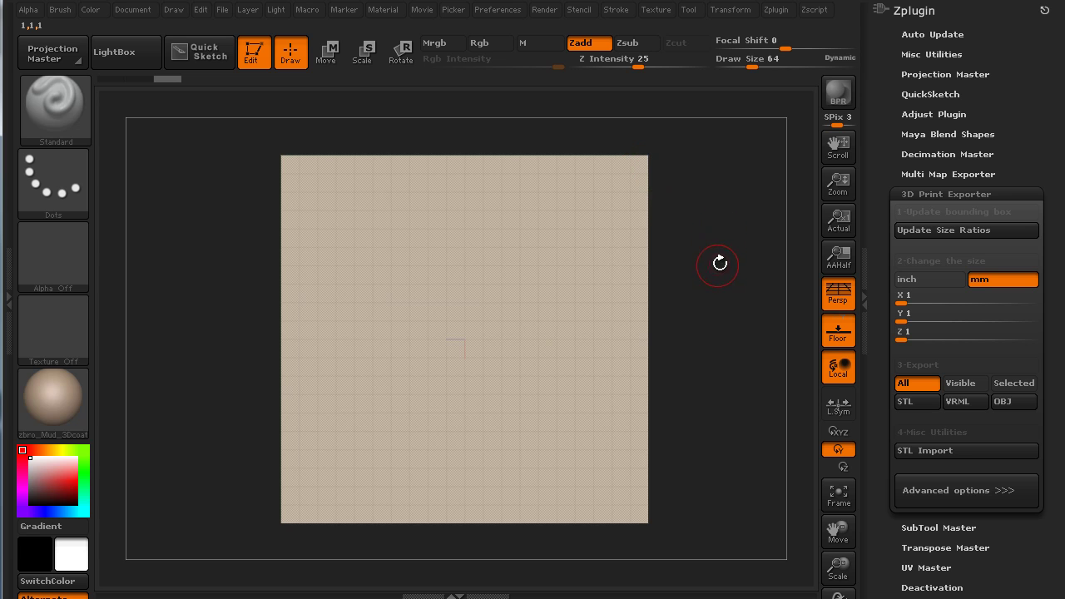
scroll(192, 183, down, 5)
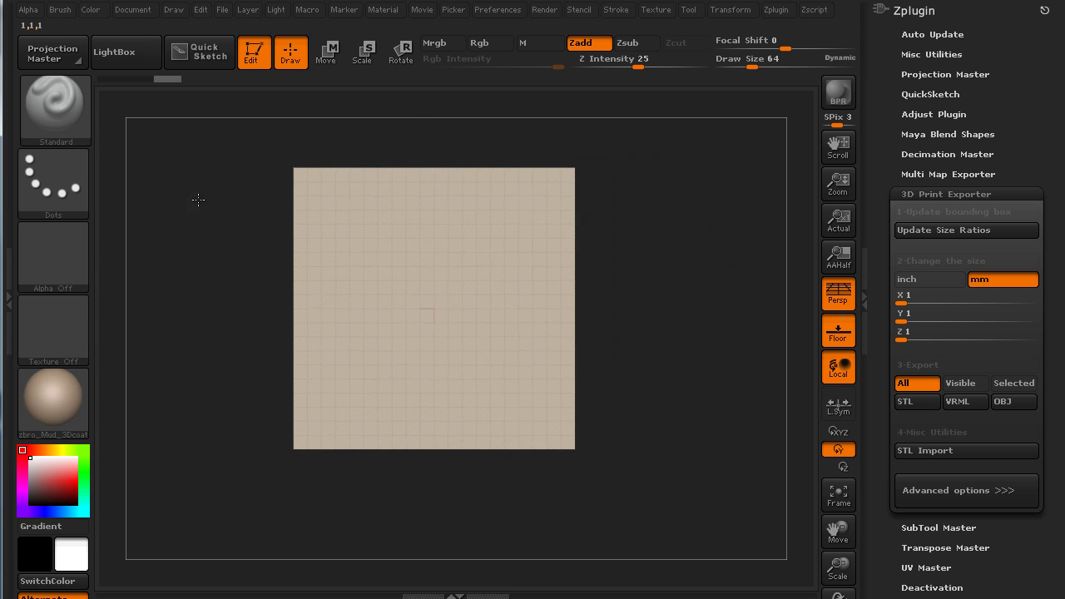
drag(208, 184, 265, 264)
shift+drag(223, 147, 243, 222)
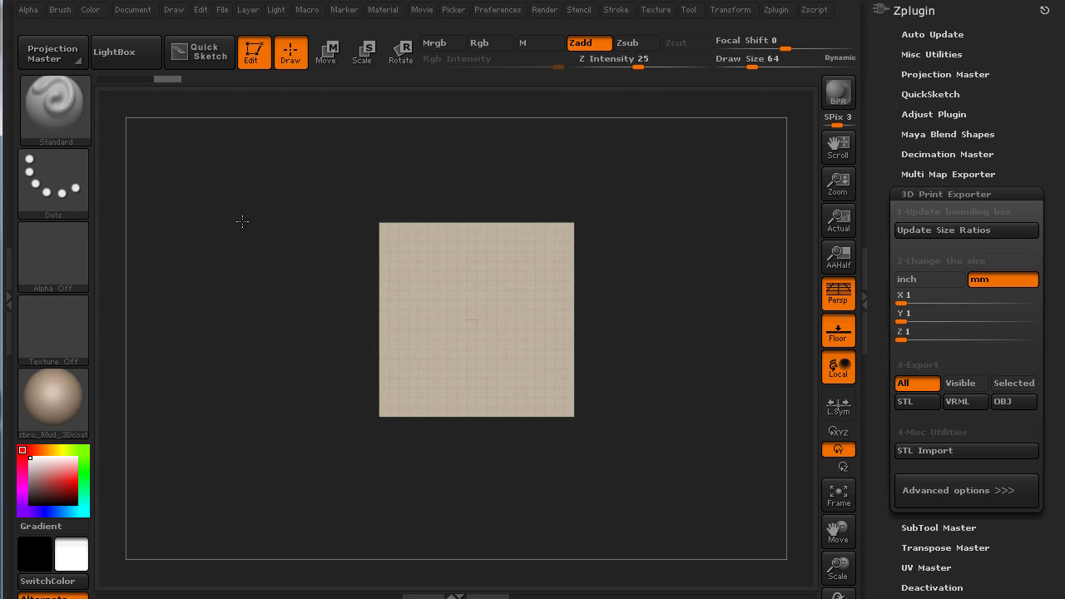
- Orbit the cube against the floor grid until seen edge-on, and scroll the tray to the Tool palette
click(172, 10)
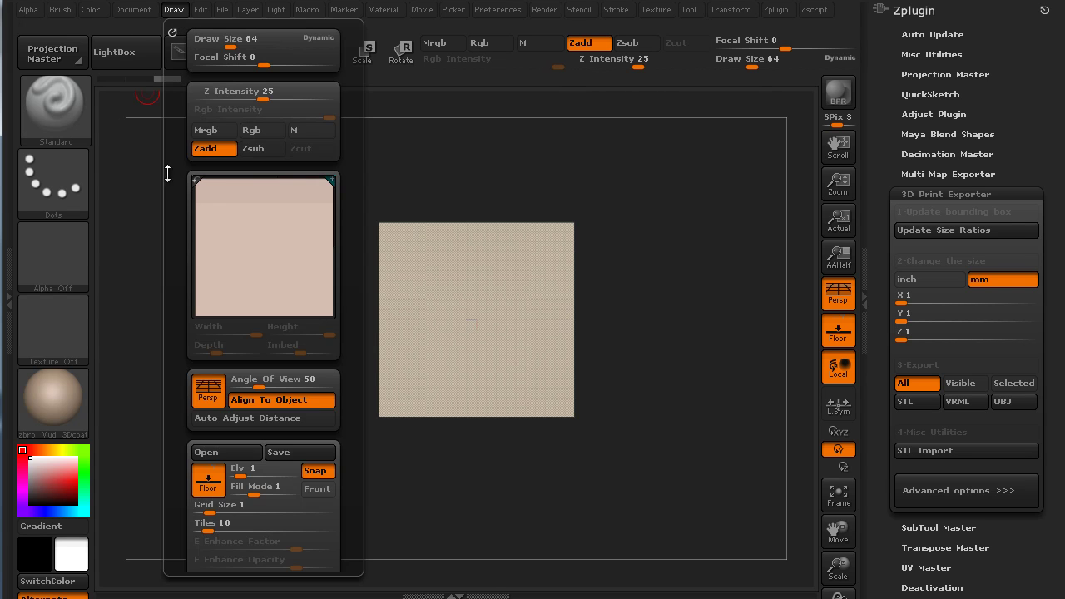
mouse_move(172, 502)
mouse_down()
mouse_move(173, 408)
mouse_move(351, 385)
mouse_up()
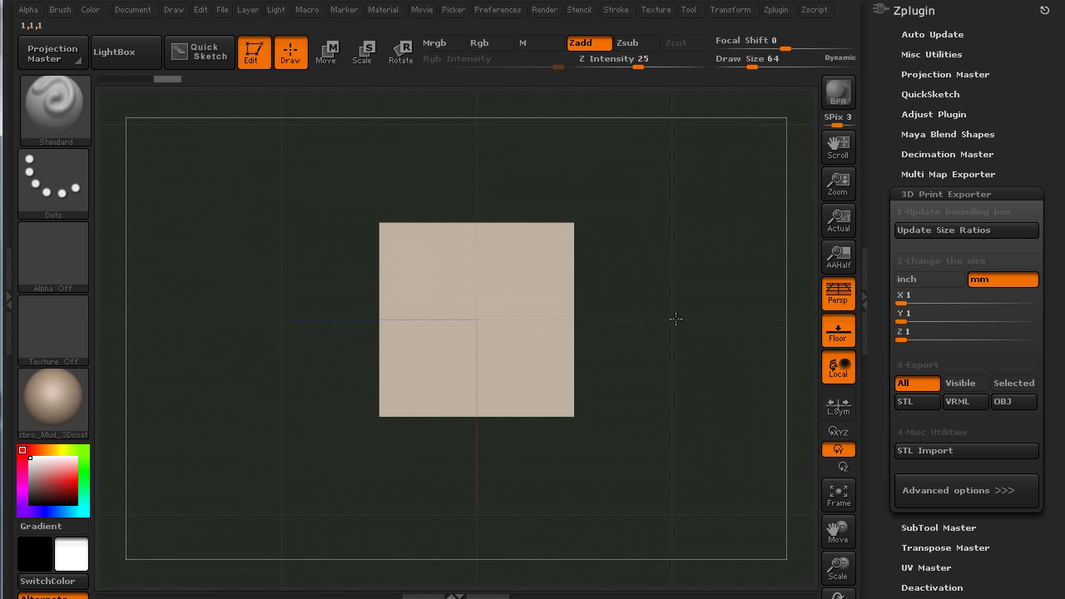
alt+drag(676, 319, 603, 183)
alt+drag(585, 302, 605, 347)
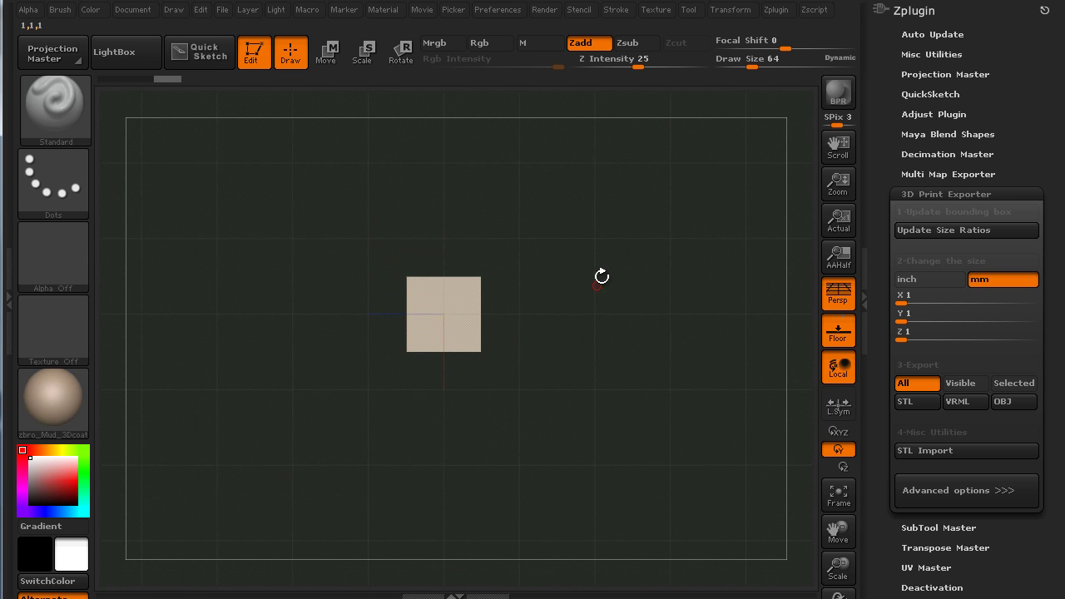
drag(605, 293, 574, 423)
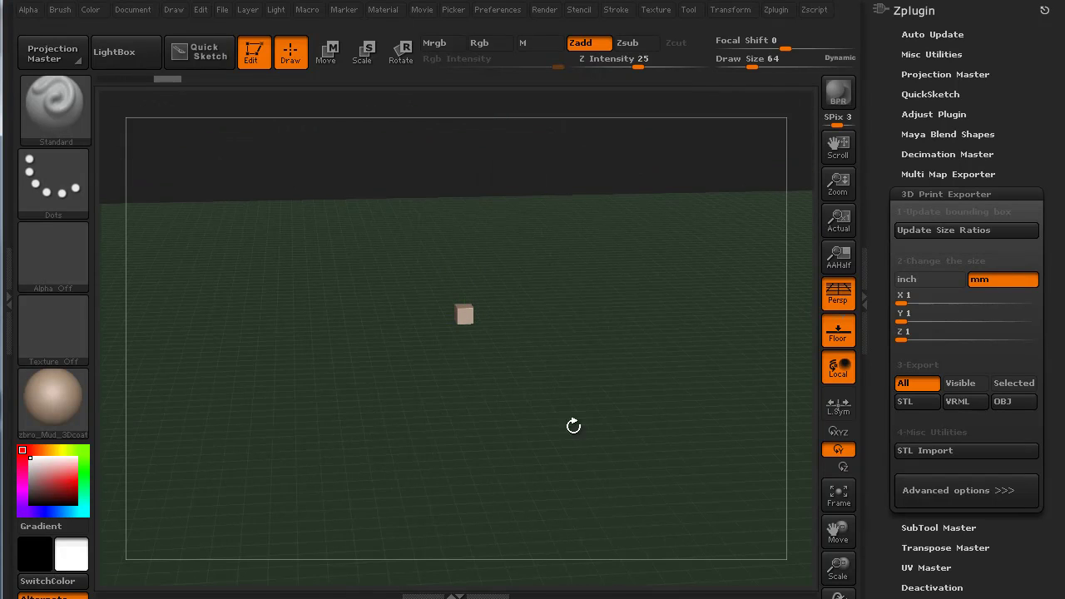
drag(728, 357, 607, 388)
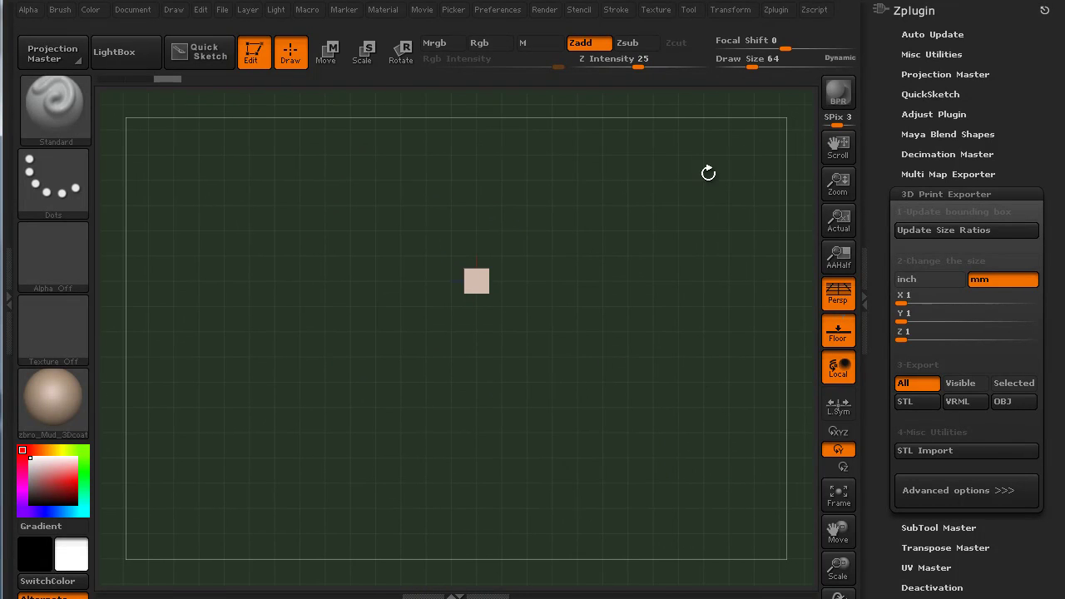
drag(729, 386, 745, 125)
drag(879, 381, 891, 191)
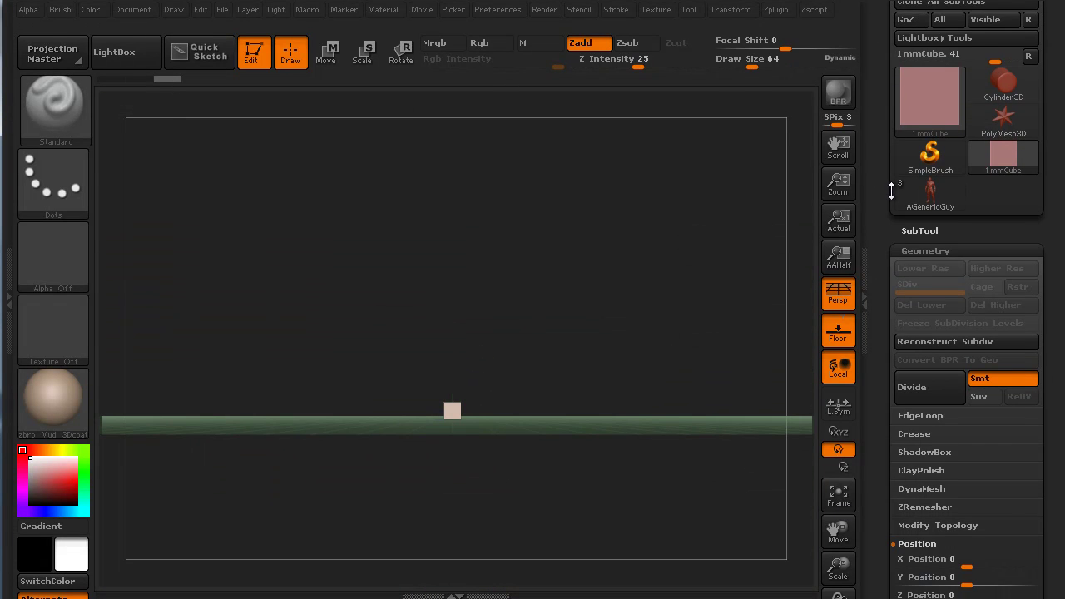
- Load AGenericGuy, frame it with F, and drag the floor grid's Elv slider
click(936, 195)
drag(640, 348, 725, 364)
key(f)
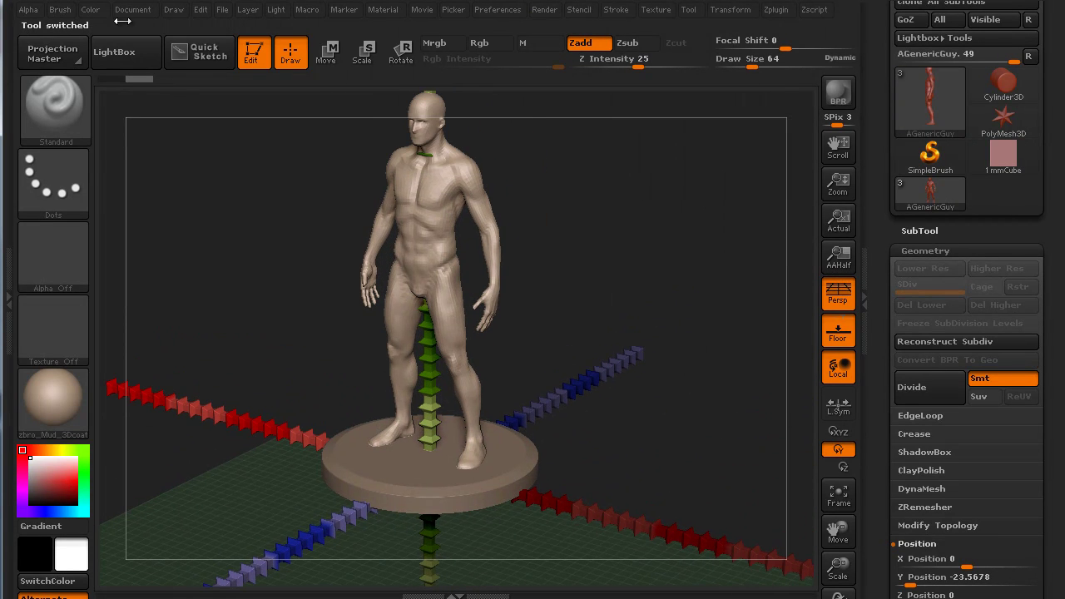
click(172, 11)
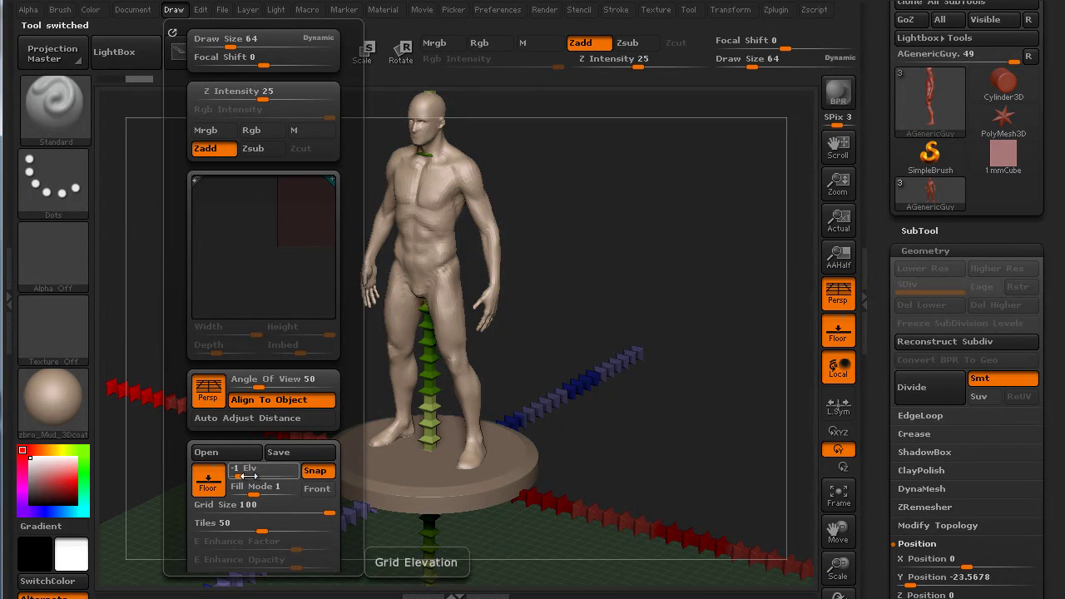
drag(242, 475, 247, 475)
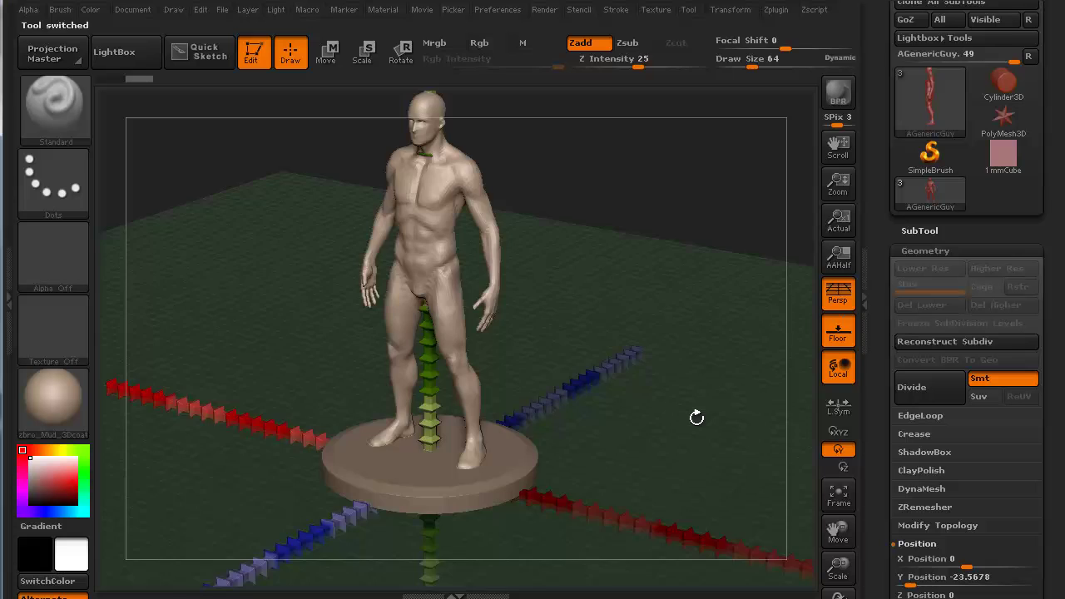
- Inspect the figure on its round base from front, top and elevated angles over the grid
drag(696, 418, 676, 360)
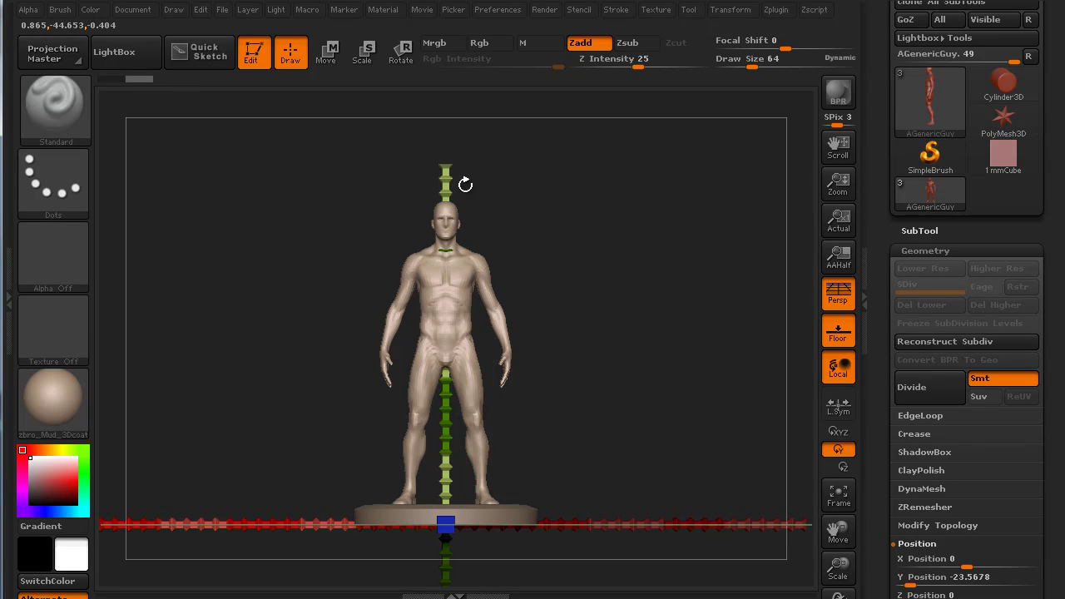
drag(740, 388, 505, 345)
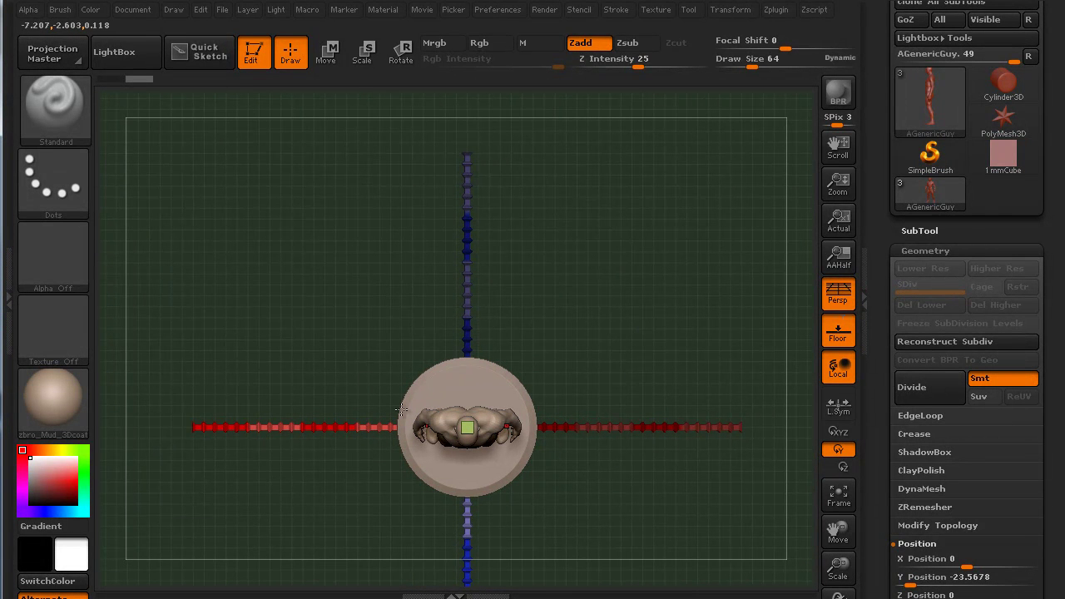
drag(636, 364, 877, 377)
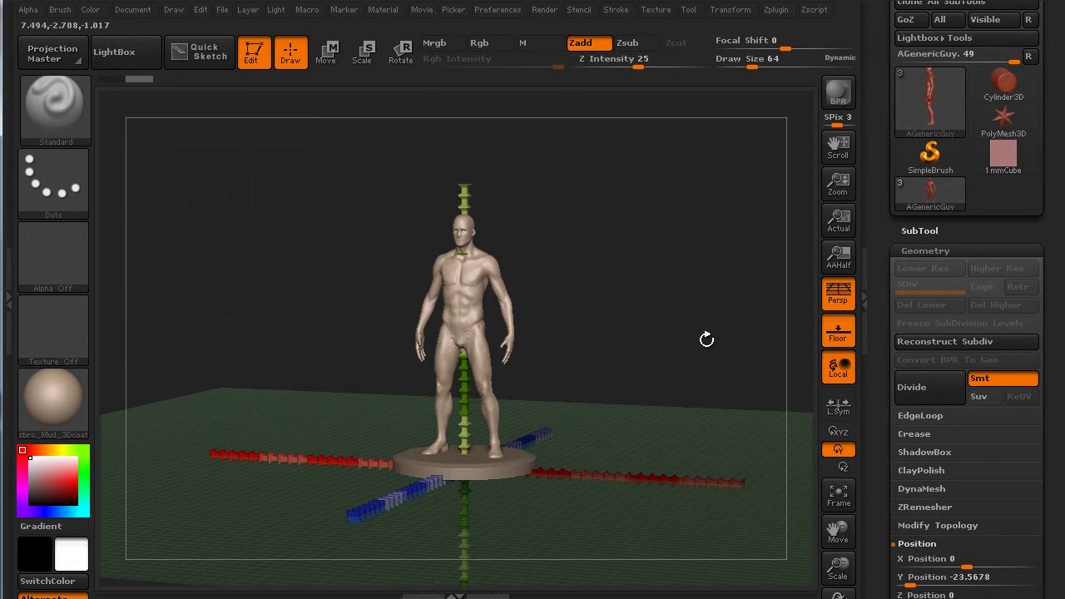
drag(706, 340, 665, 509)
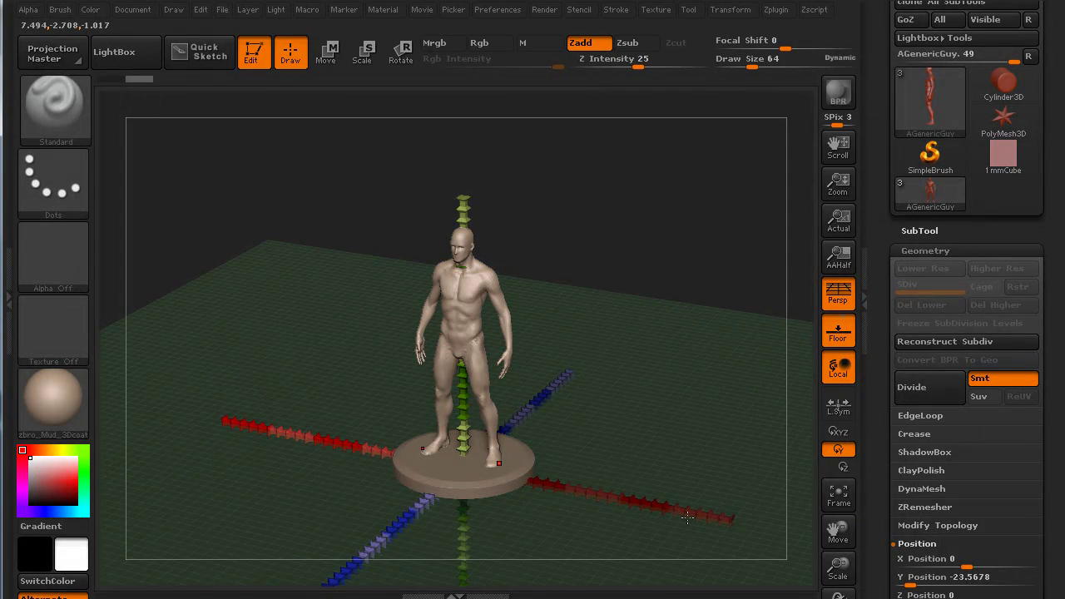
drag(299, 431, 327, 294)
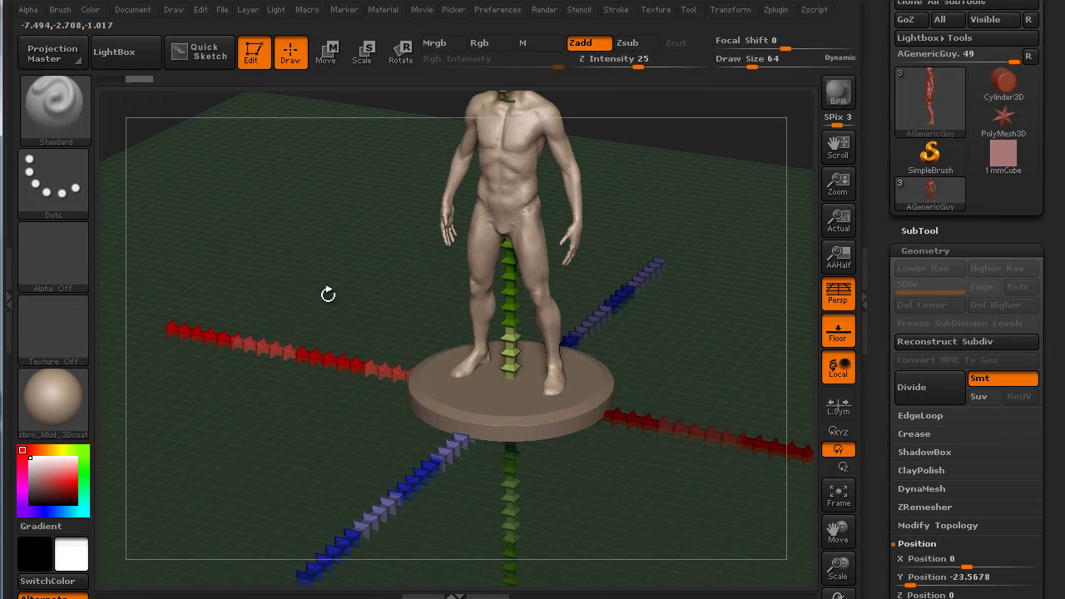
drag(345, 377, 347, 568)
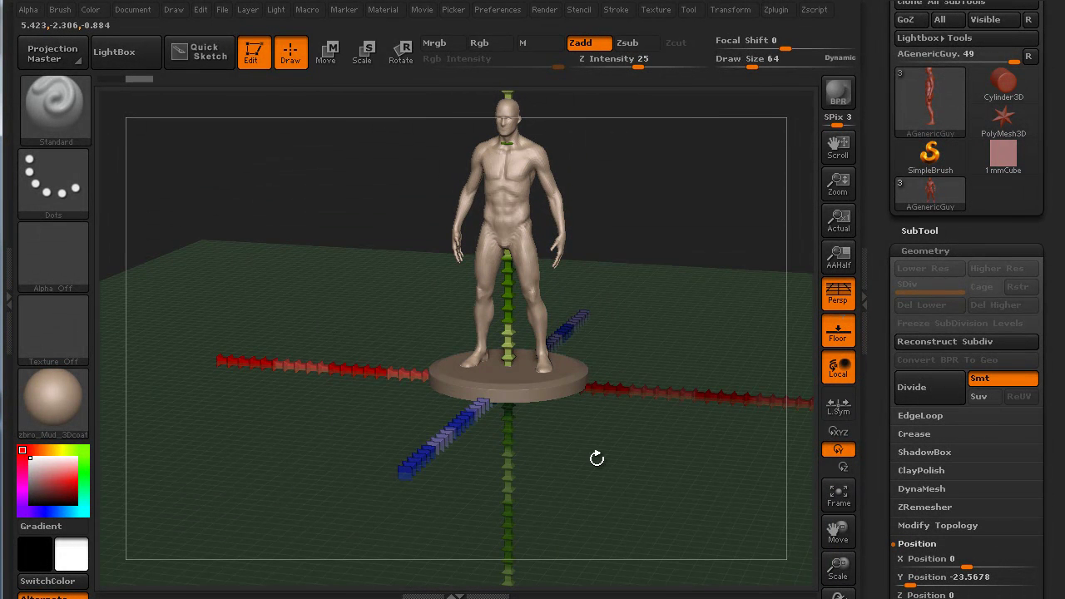
scroll(891, 333, down, 5)
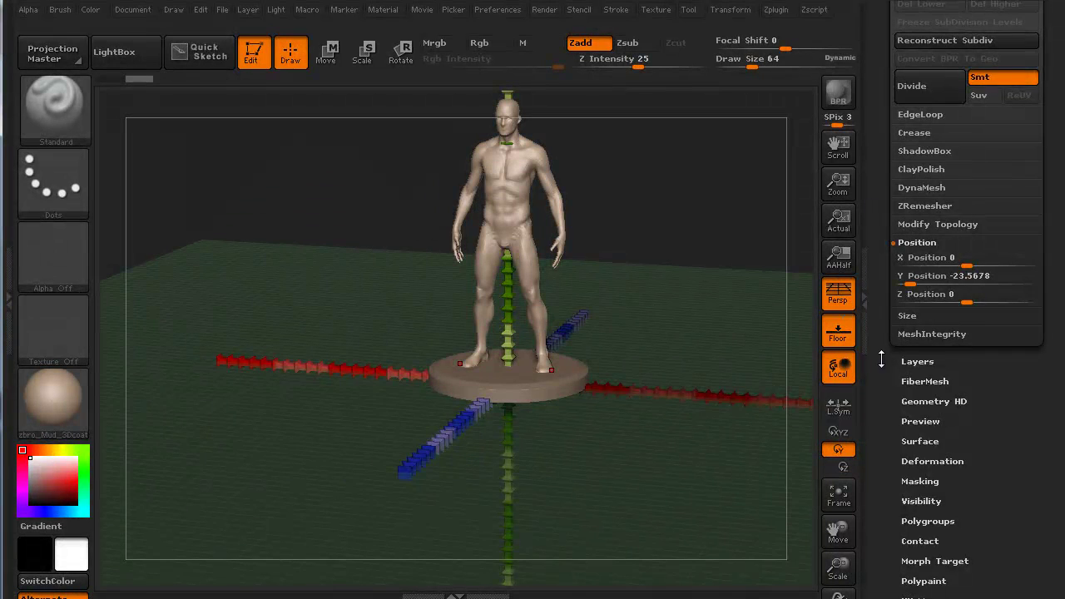
scroll(897, 367, up, 5)
- Hide the Swabby_001 subtool, turn Persp off and view the round base from directly above
click(918, 231)
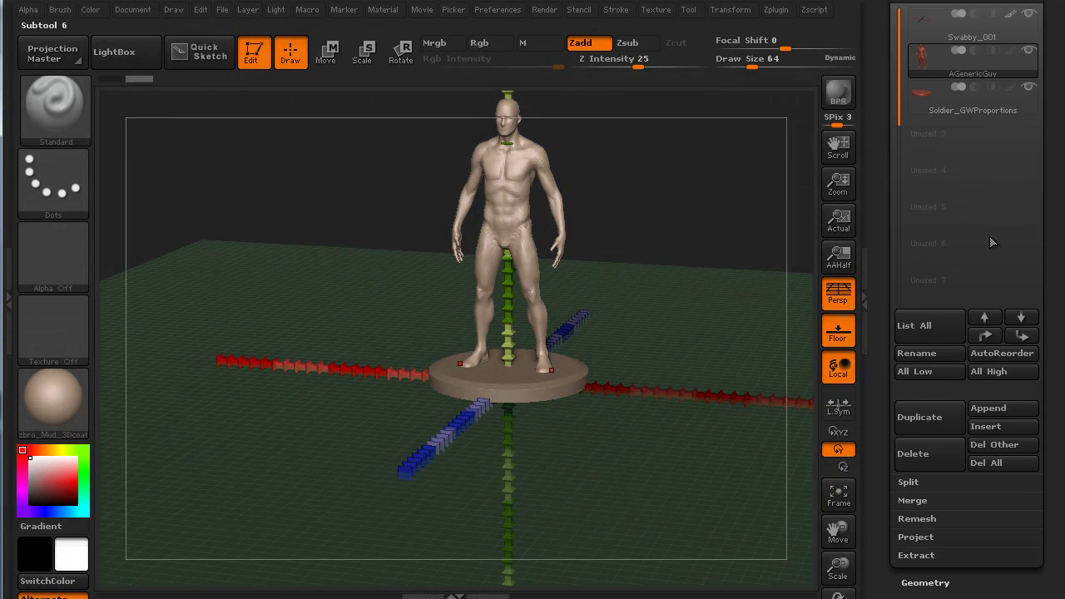
click(1032, 15)
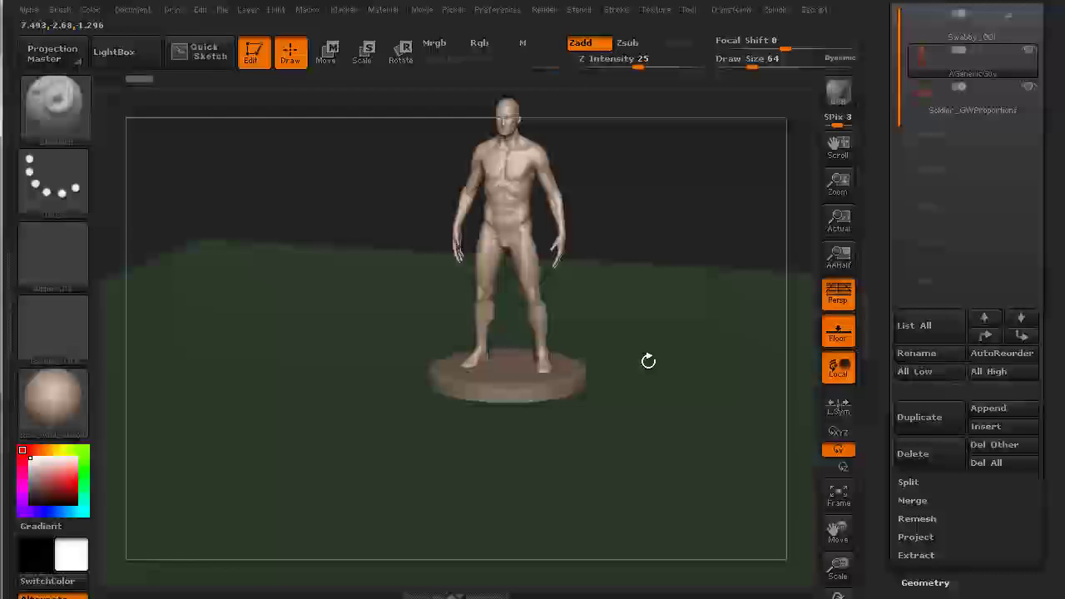
drag(647, 361, 777, 217)
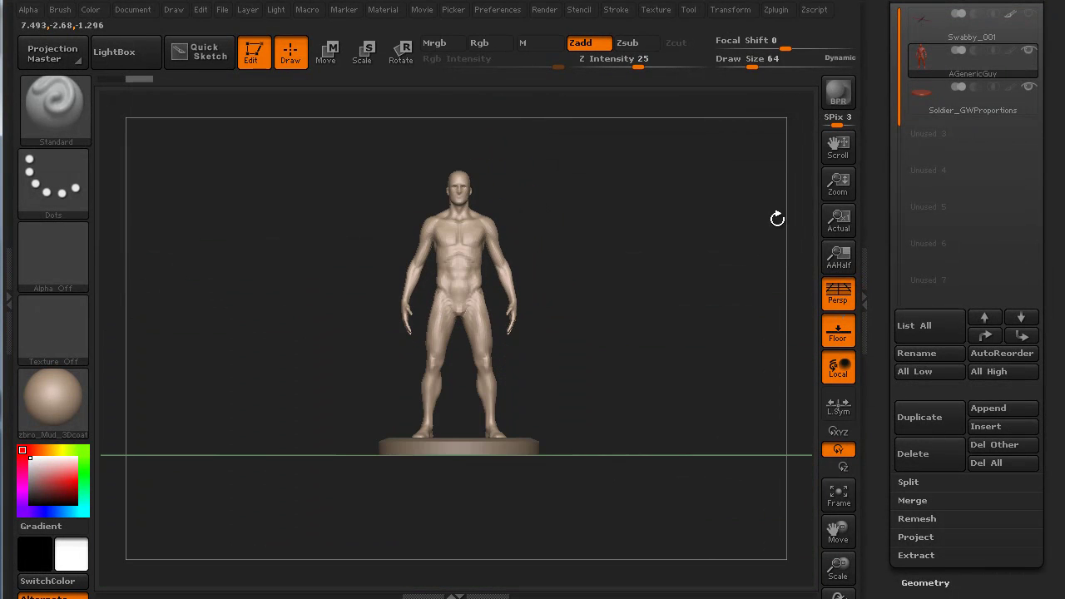
click(838, 292)
drag(664, 317, 708, 510)
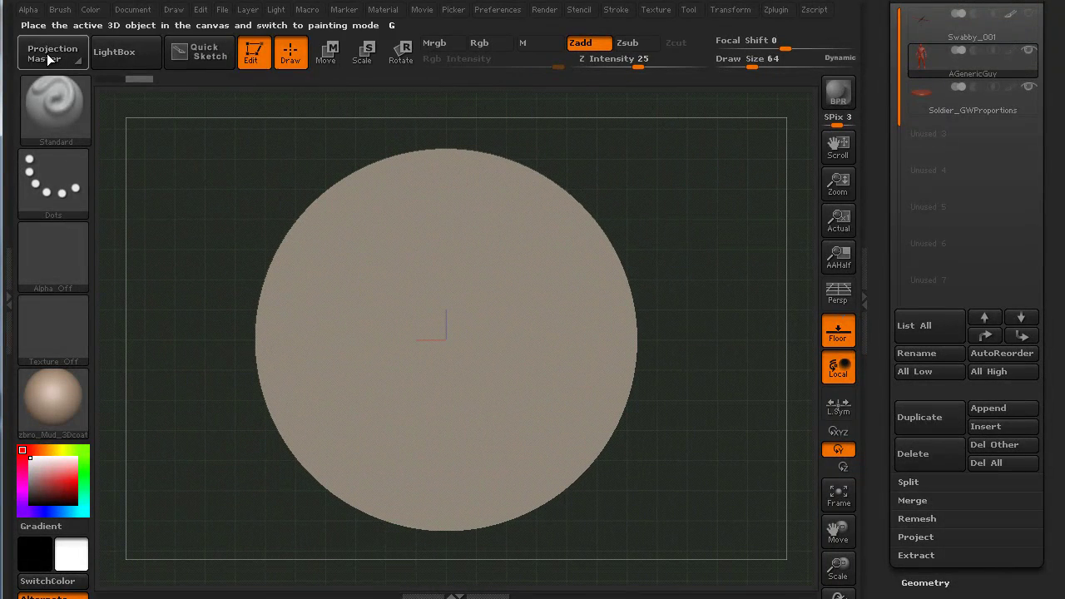
- Measure the Soldier_GWProportions base diameter with a transpose line, reading 12.7074 units
click(327, 52)
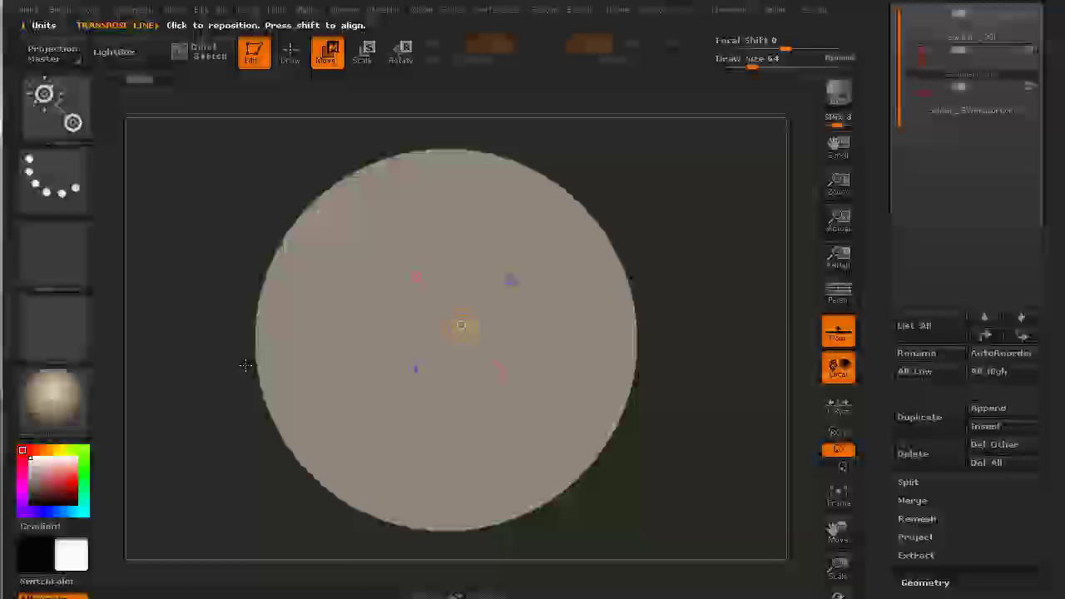
alt+click(482, 301)
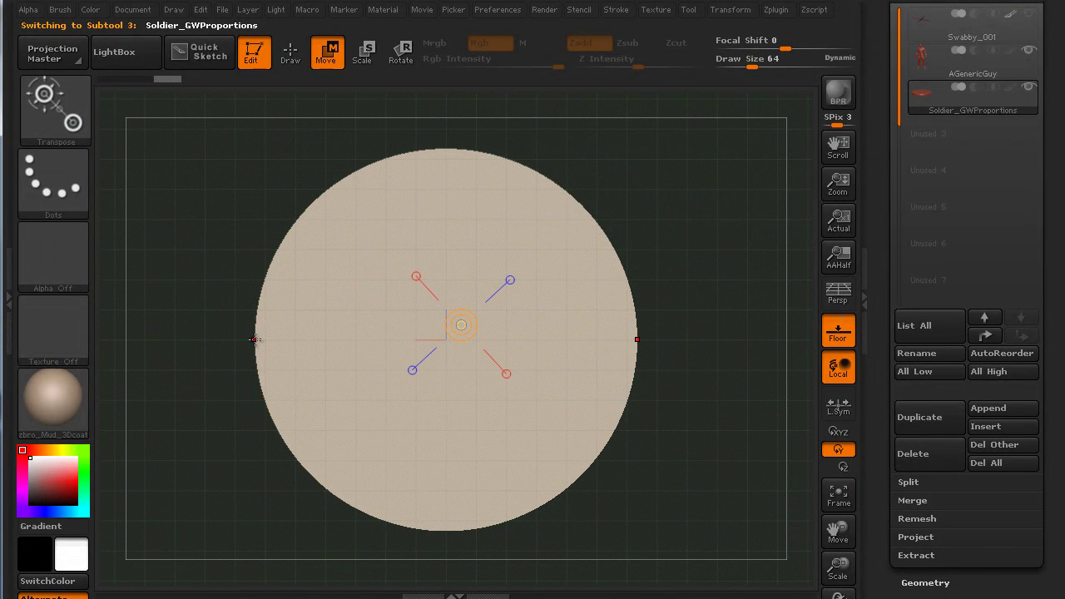
drag(254, 339, 642, 344)
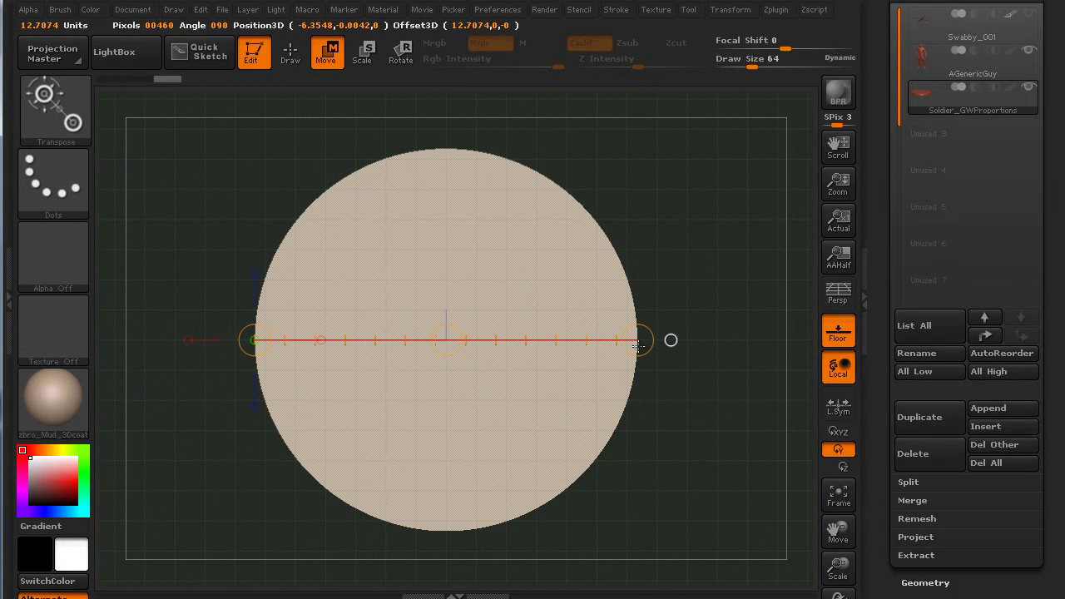
drag(638, 346, 638, 343)
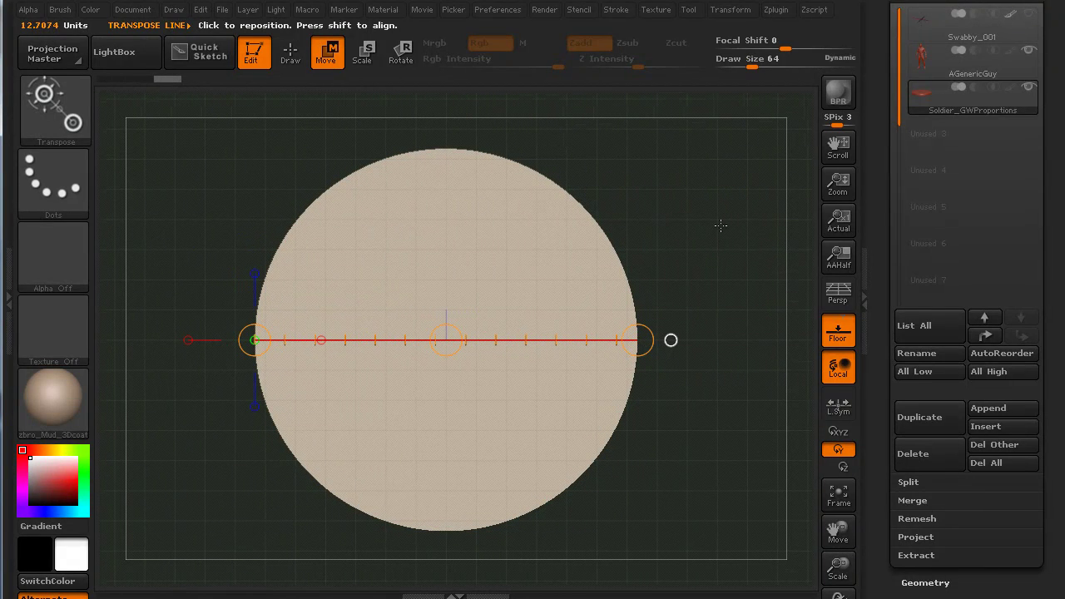
drag(721, 225, 684, 358)
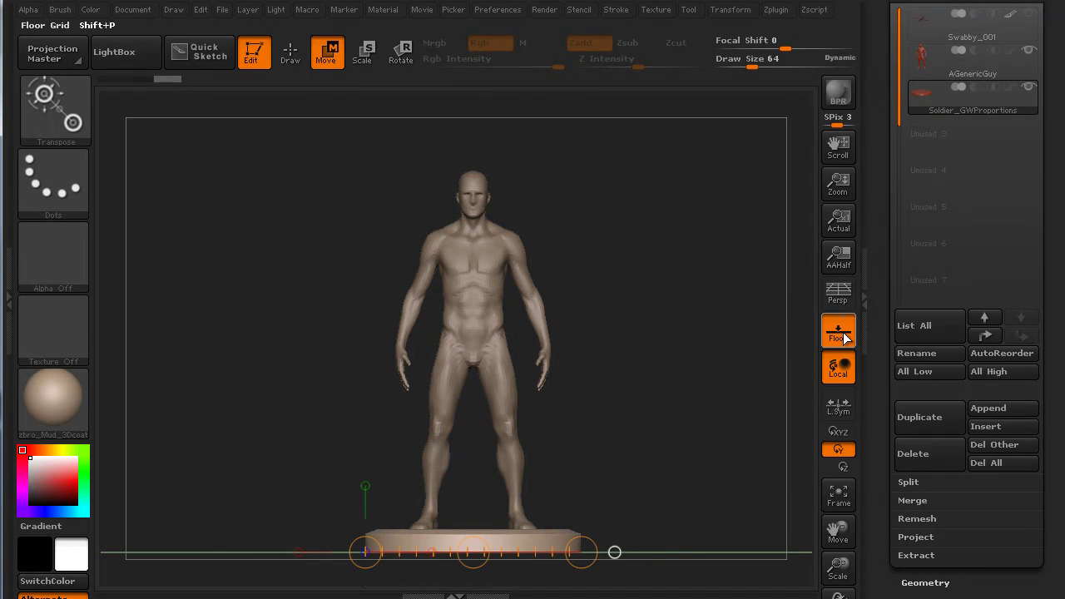
- Toggle the floor grid, rotate the view to reveal the floor plane, and switch to Draw mode
click(841, 332)
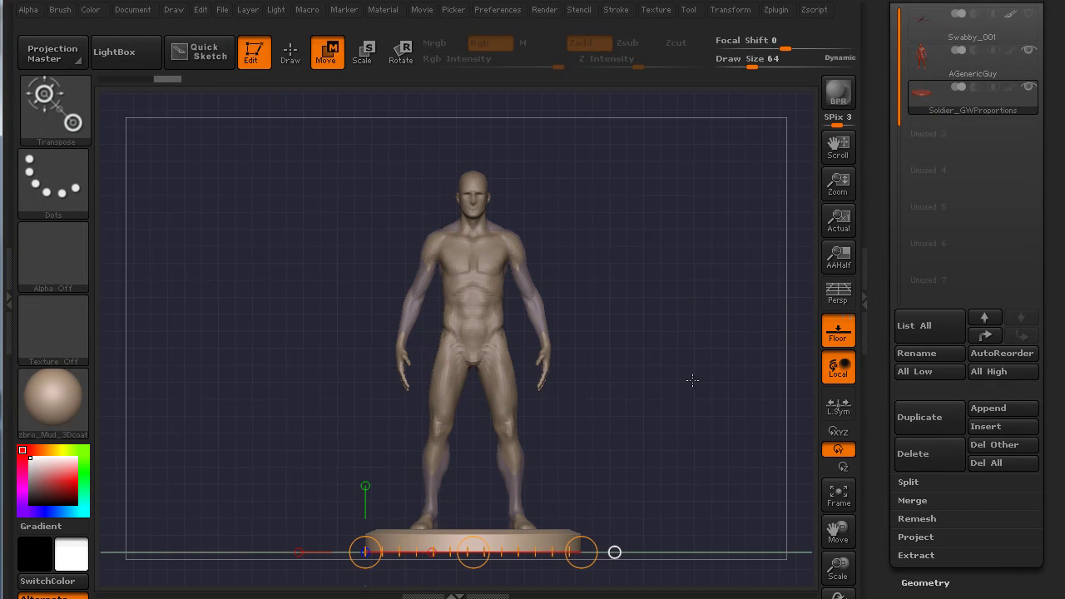
alt+drag(693, 380, 598, 347)
click(840, 324)
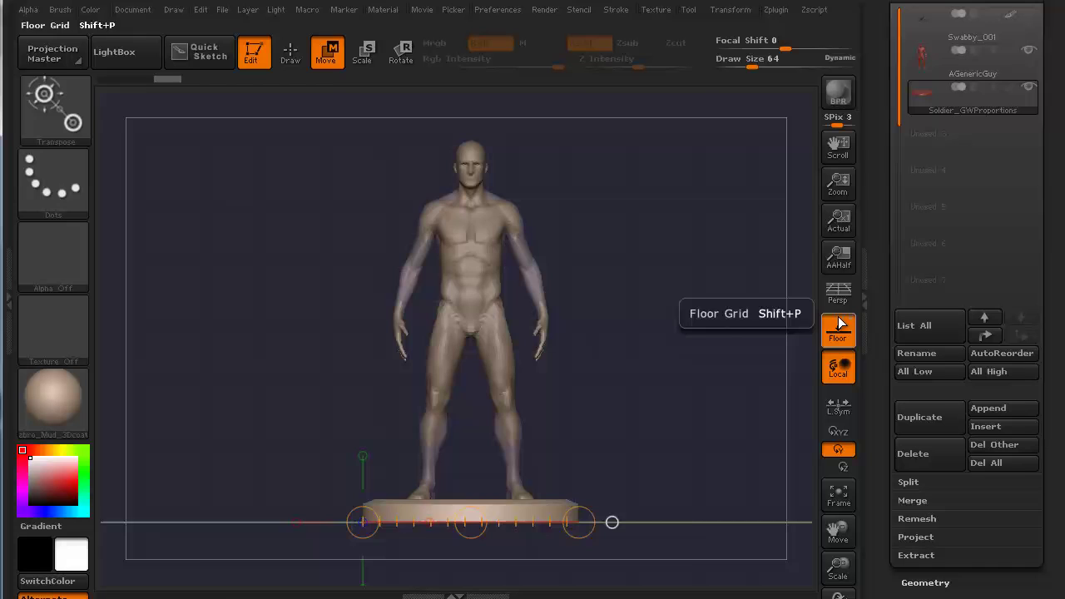
drag(738, 319, 634, 320)
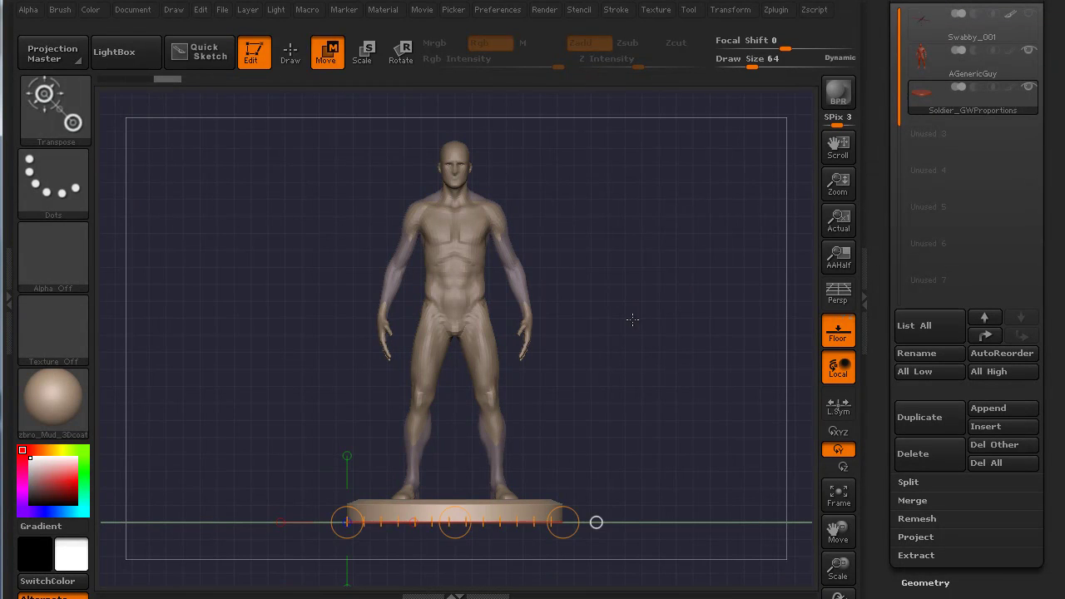
key(q)
- Snap to front view, enable Persp, and tilt so the figure stands above the floor
drag(647, 387, 731, 331)
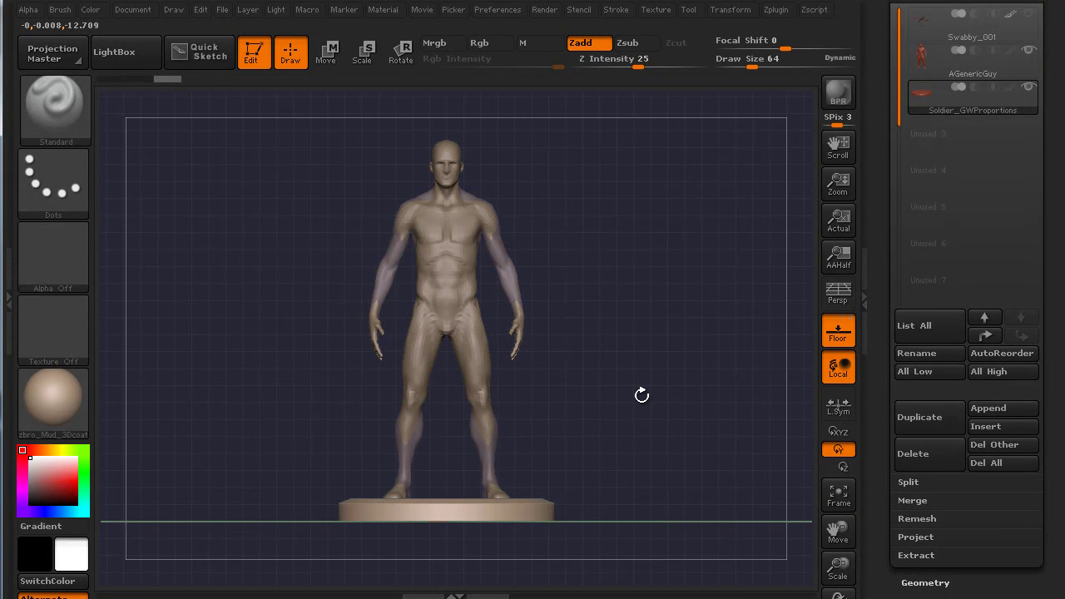
key(f)
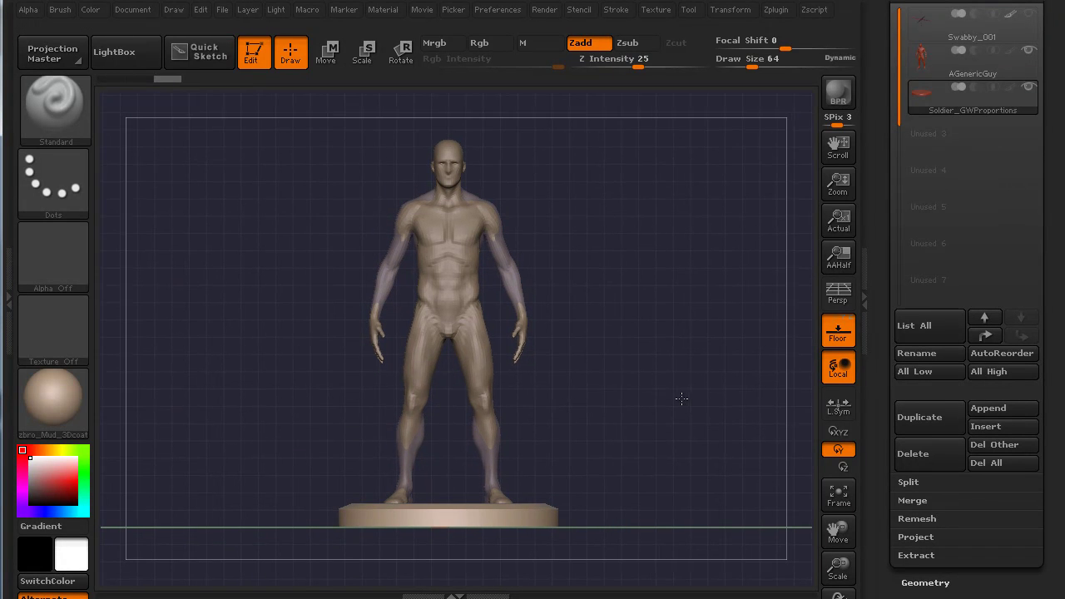
alt+drag(682, 404, 658, 386)
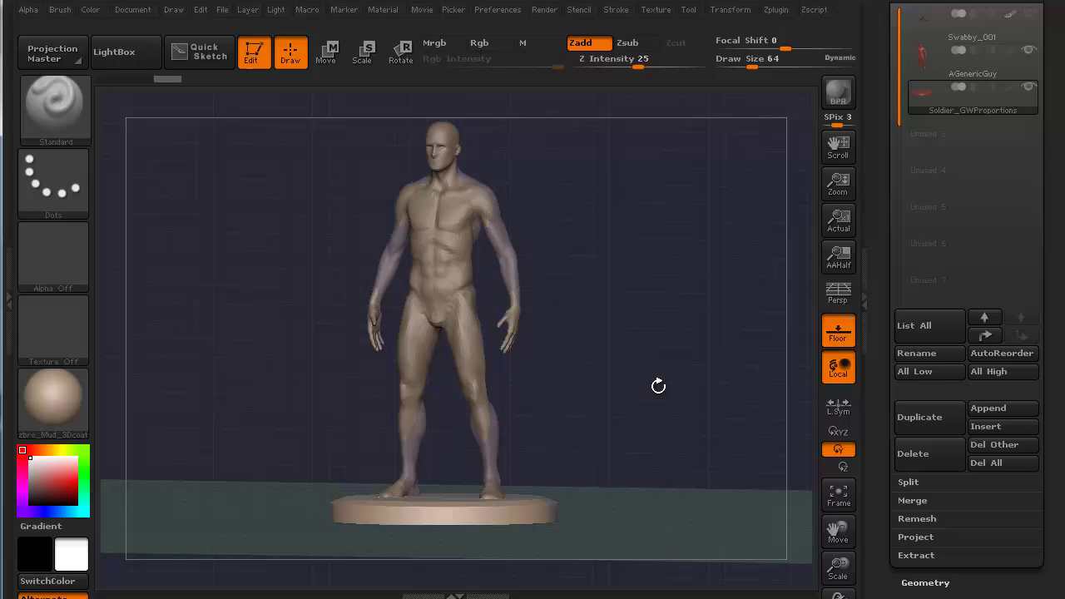
click(831, 300)
drag(673, 345, 648, 359)
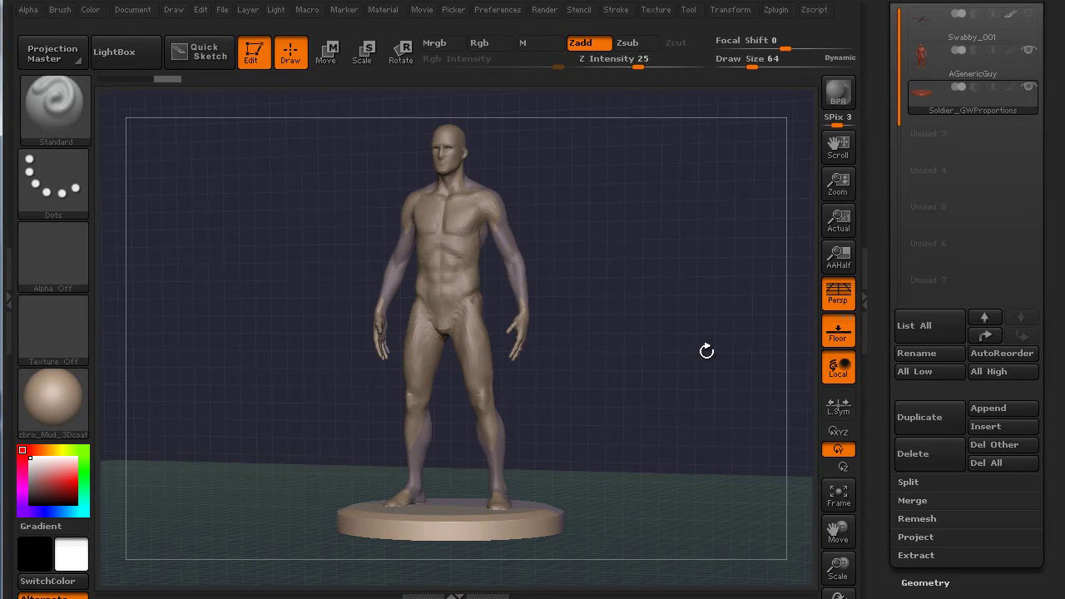
- Measure the selected base in the 3D Print Exporter, reading 12.7096 × 1.3415 × 12.7096 mm
drag(880, 306, 894, 489)
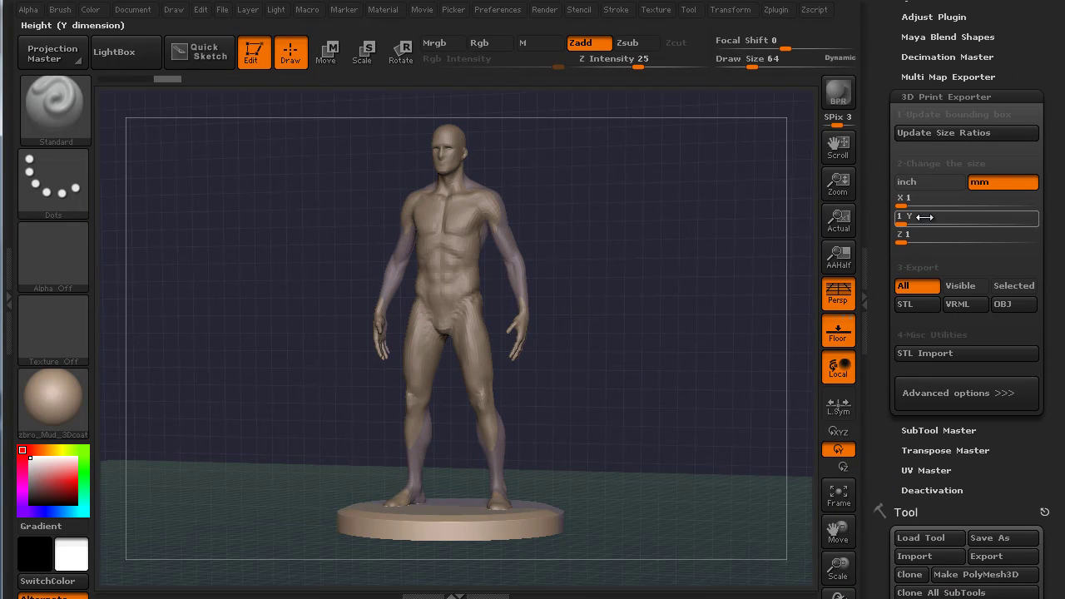
click(928, 404)
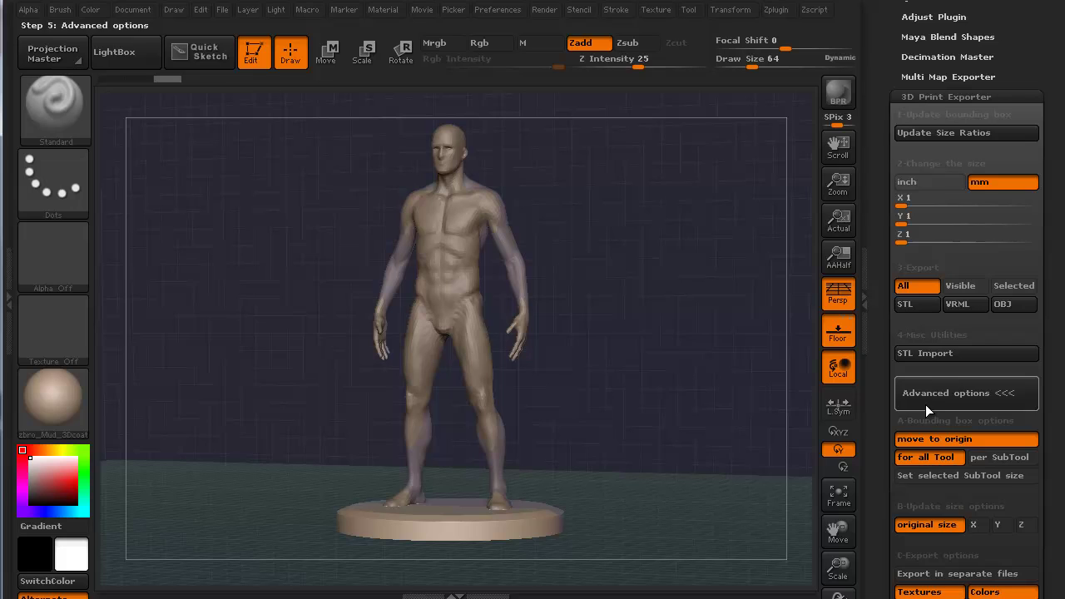
click(913, 478)
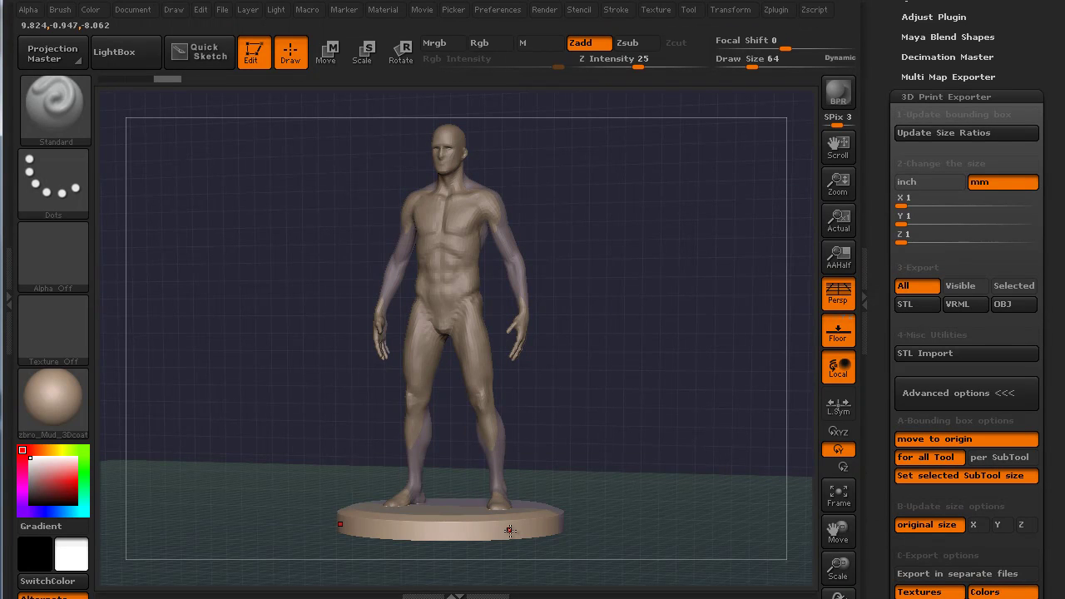
click(924, 183)
click(938, 132)
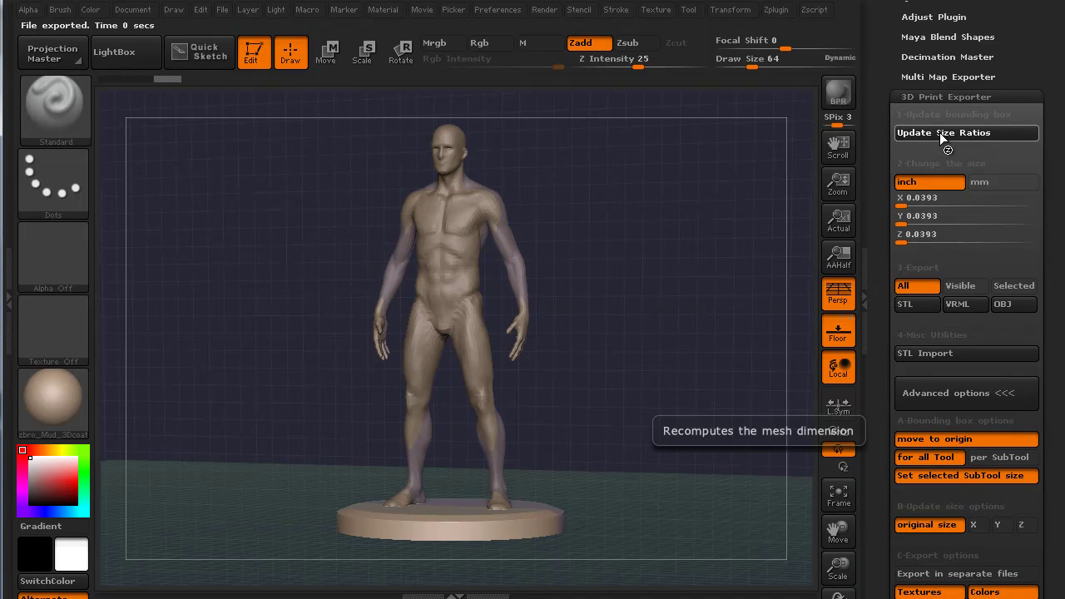
click(1003, 182)
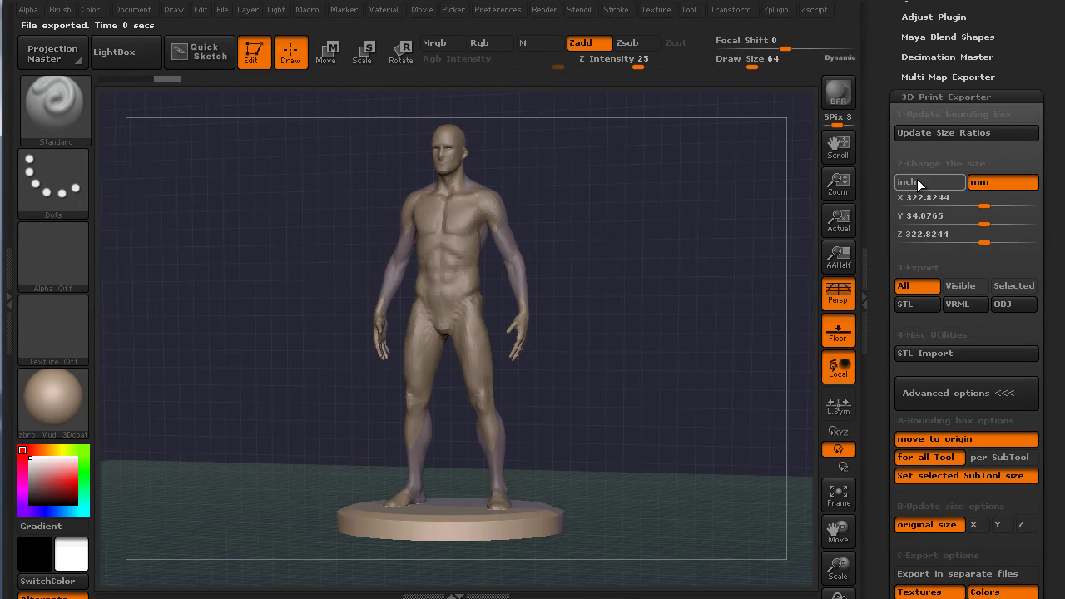
click(938, 133)
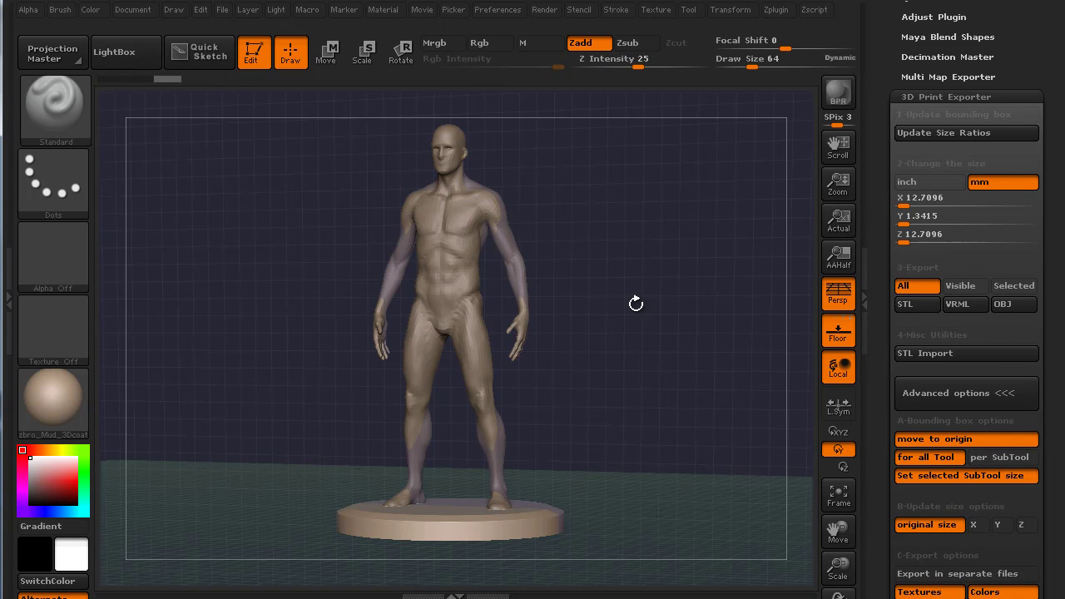
- Orbit the view to look over the figure and its base from above
drag(634, 333, 645, 385)
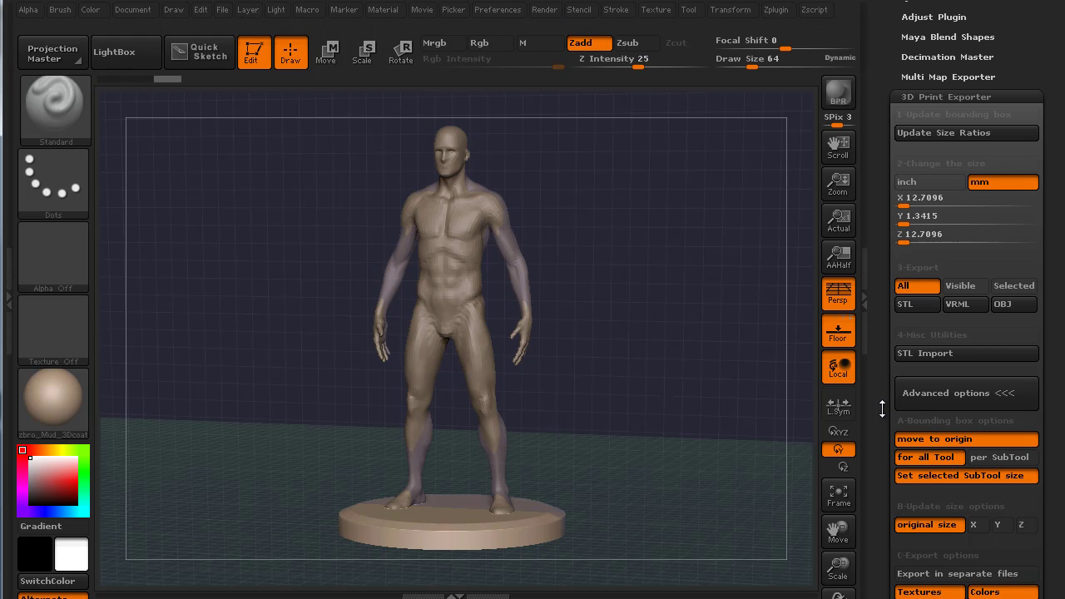
drag(646, 395, 639, 463)
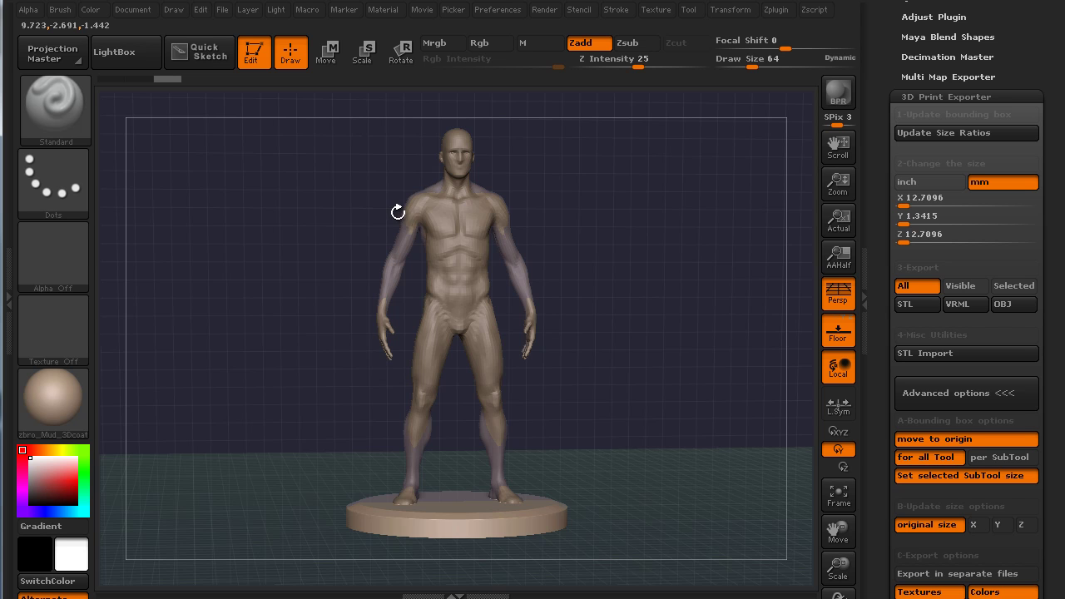
mouse_move(613, 230)
mouse_down()
mouse_move(610, 239)
mouse_move(630, 244)
mouse_move(669, 288)
mouse_move(649, 333)
mouse_move(641, 319)
mouse_move(657, 373)
mouse_move(632, 364)
mouse_move(657, 369)
mouse_move(663, 341)
mouse_move(661, 356)
mouse_move(633, 320)
mouse_up()
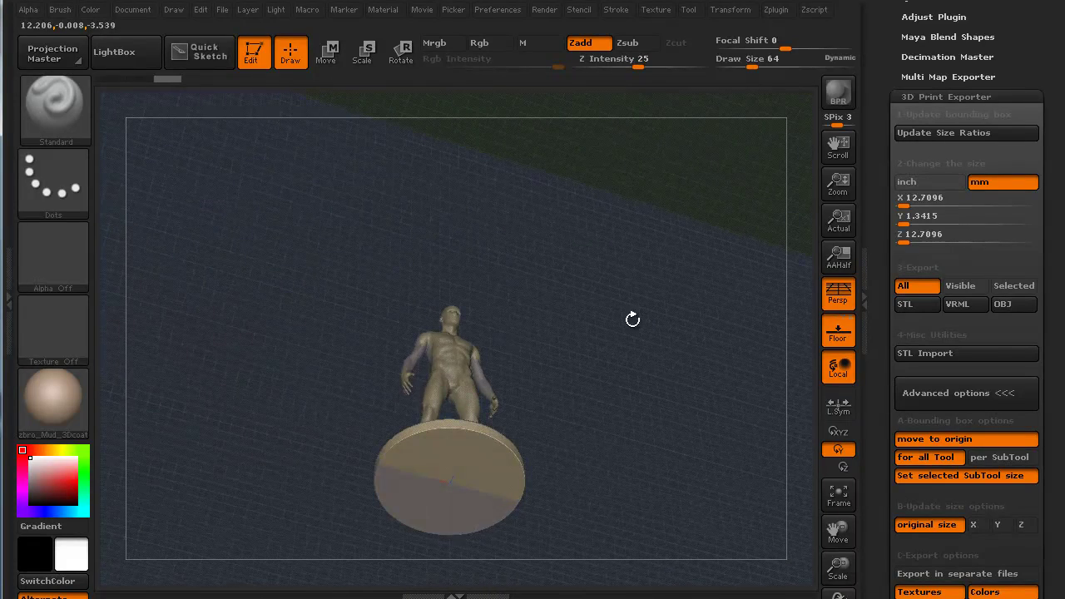
- Close the Draw menu and load the PolyMesh3D star as the active tool
click(174, 11)
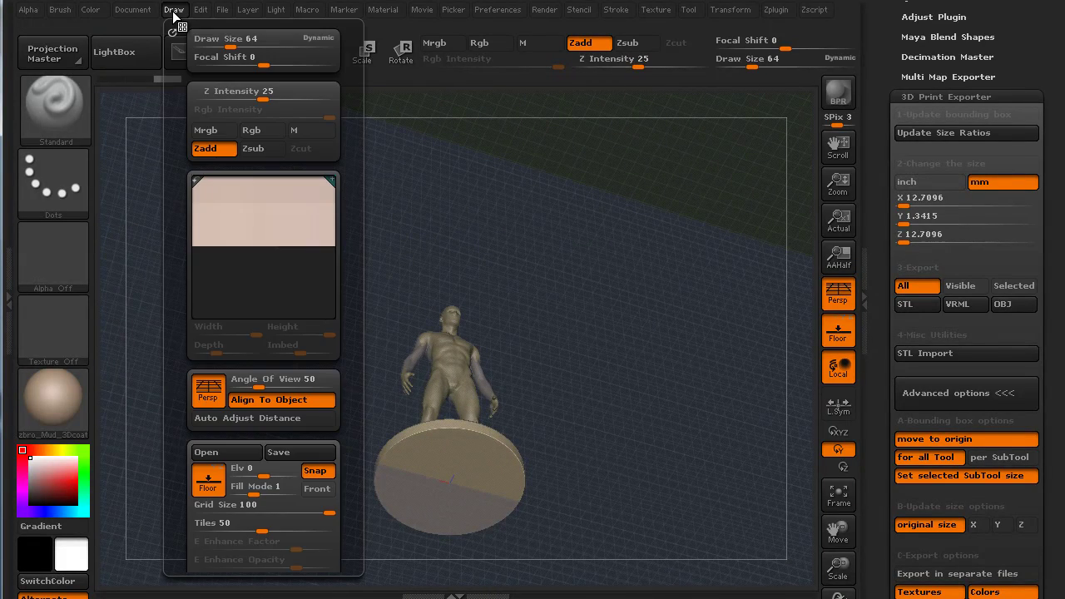
mouse_move(874, 247)
mouse_down()
mouse_move(873, 373)
mouse_move(888, 25)
mouse_up()
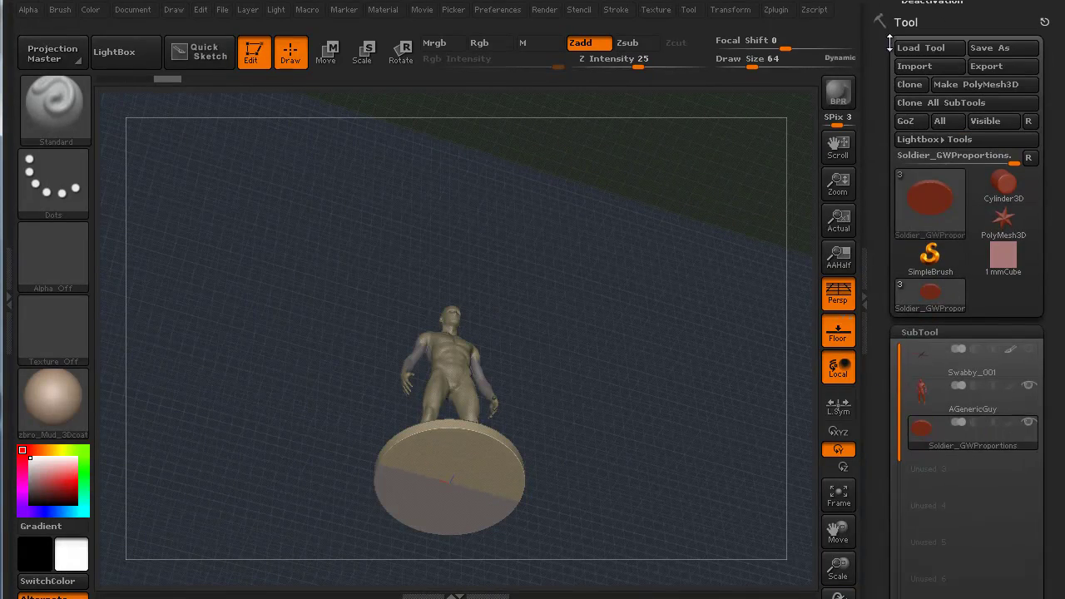
click(1002, 231)
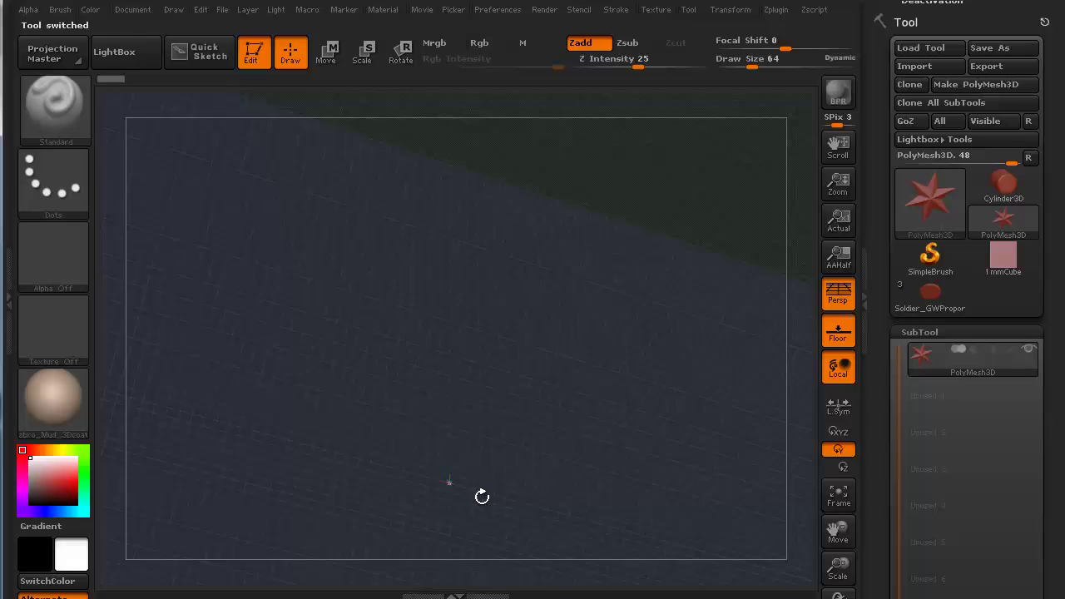
- Rotate and zoom around the tiny star to inspect it against the floor grid
drag(482, 497, 537, 432)
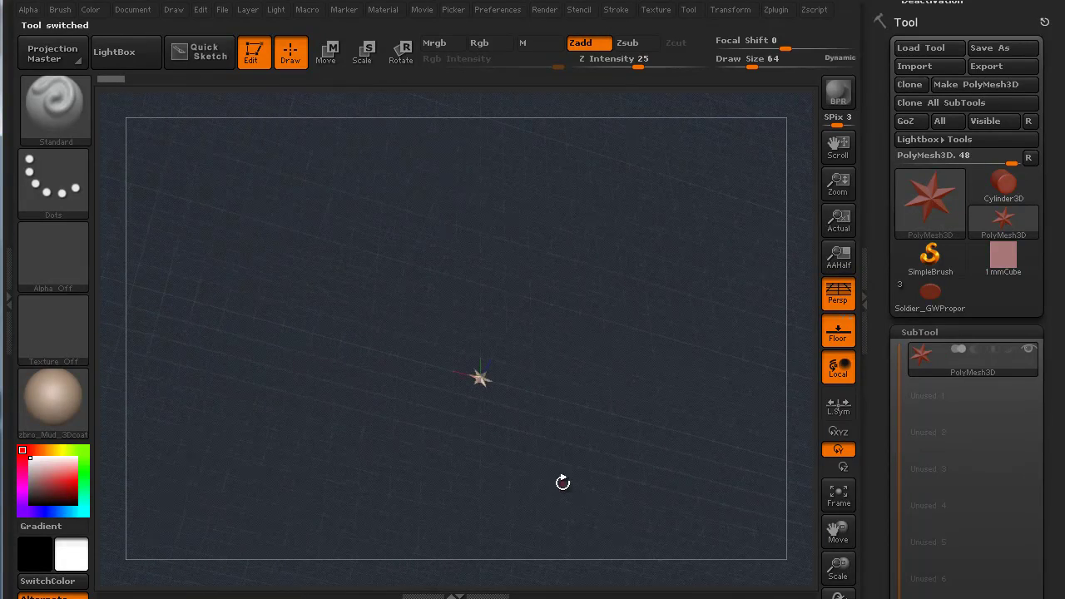
drag(562, 483, 605, 469)
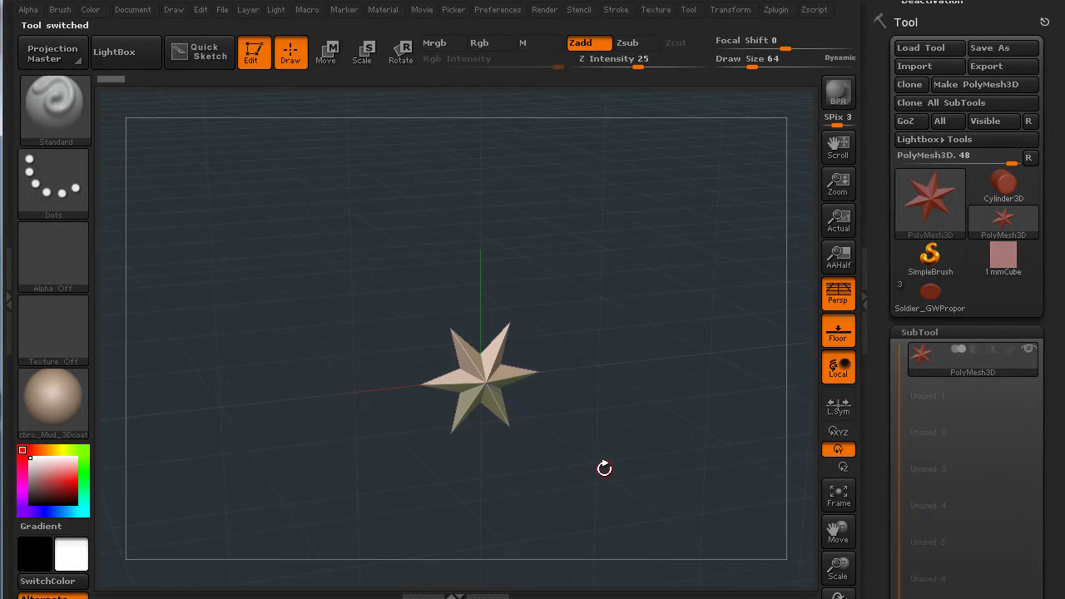
drag(647, 369, 566, 410)
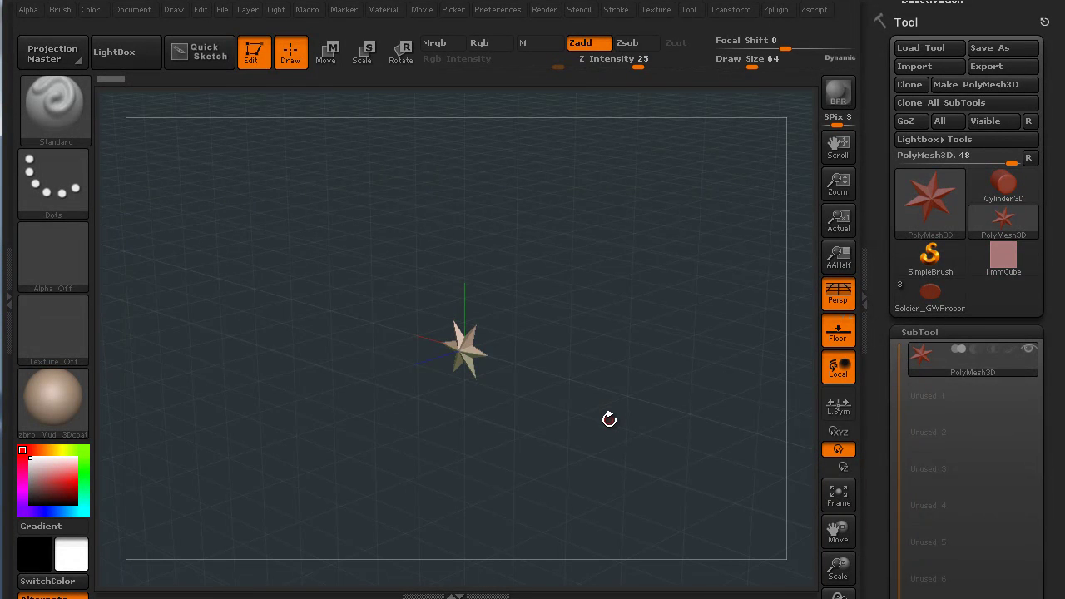
drag(609, 419, 671, 409)
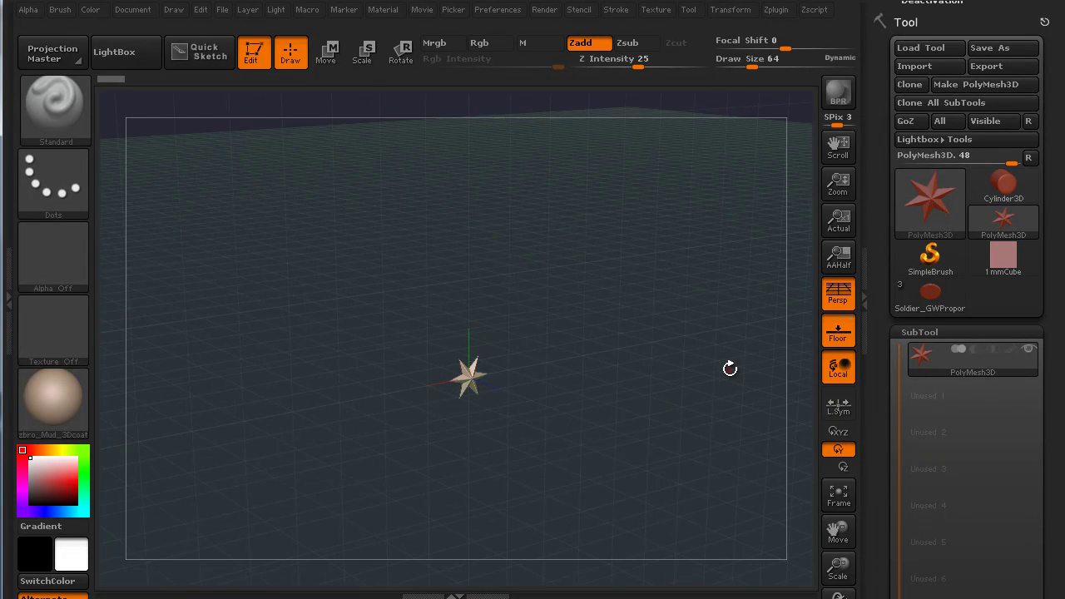
drag(651, 361, 655, 353)
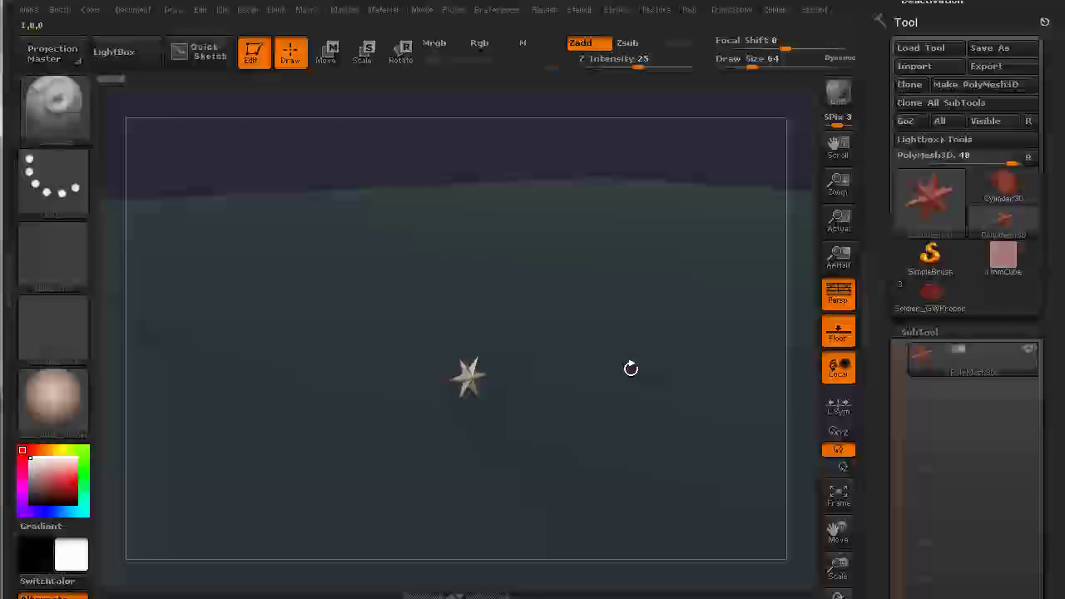
drag(631, 368, 525, 442)
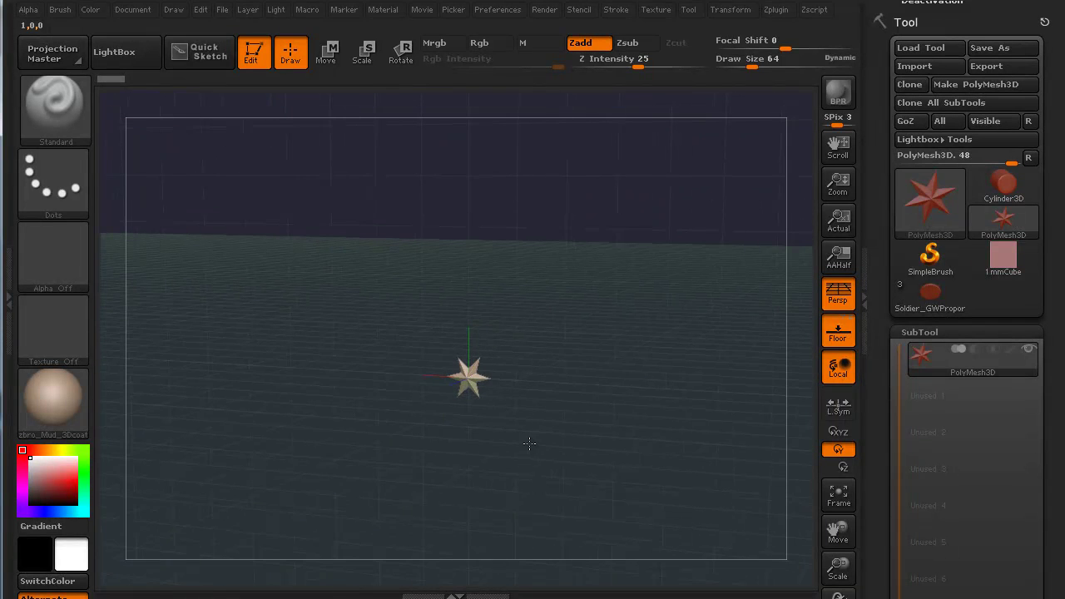
- Reload Soldier_GWProportions, frame it, and scale the view until the figure and base fit
click(923, 303)
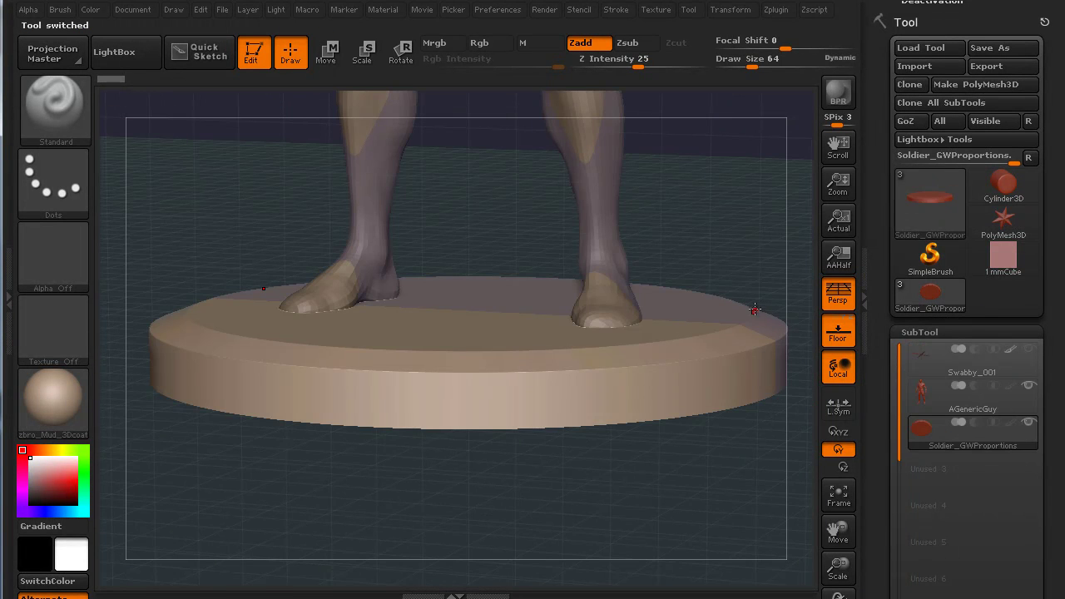
click(839, 495)
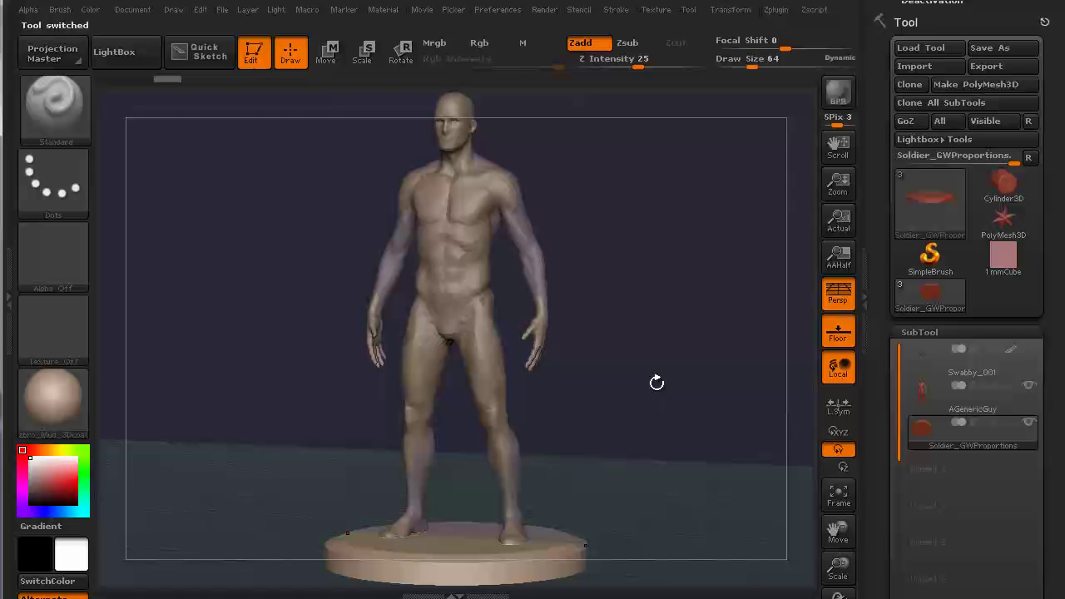
drag(838, 567, 837, 564)
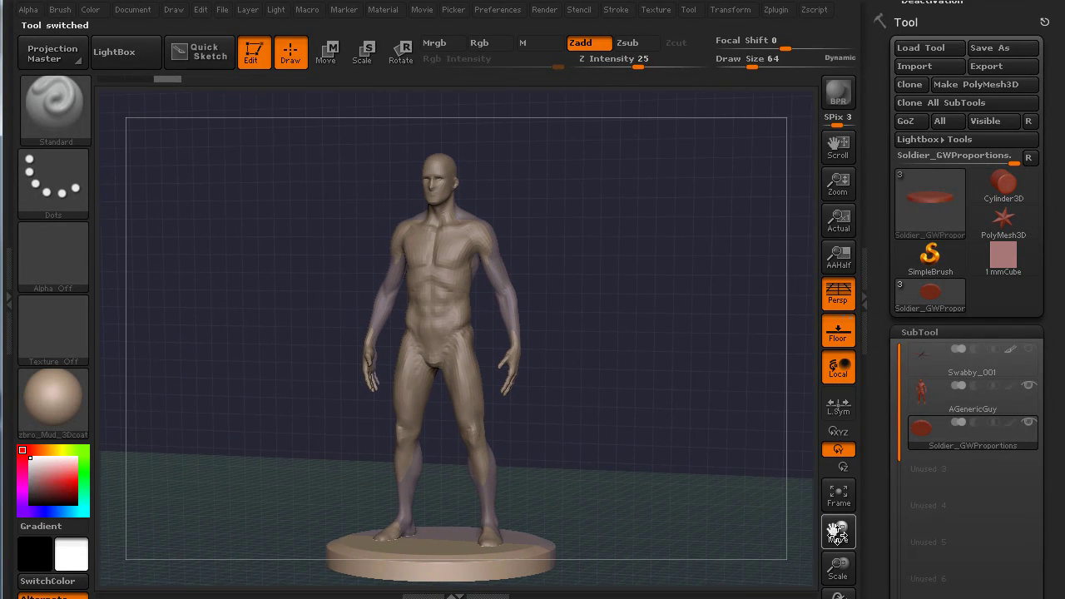
drag(838, 528, 837, 527)
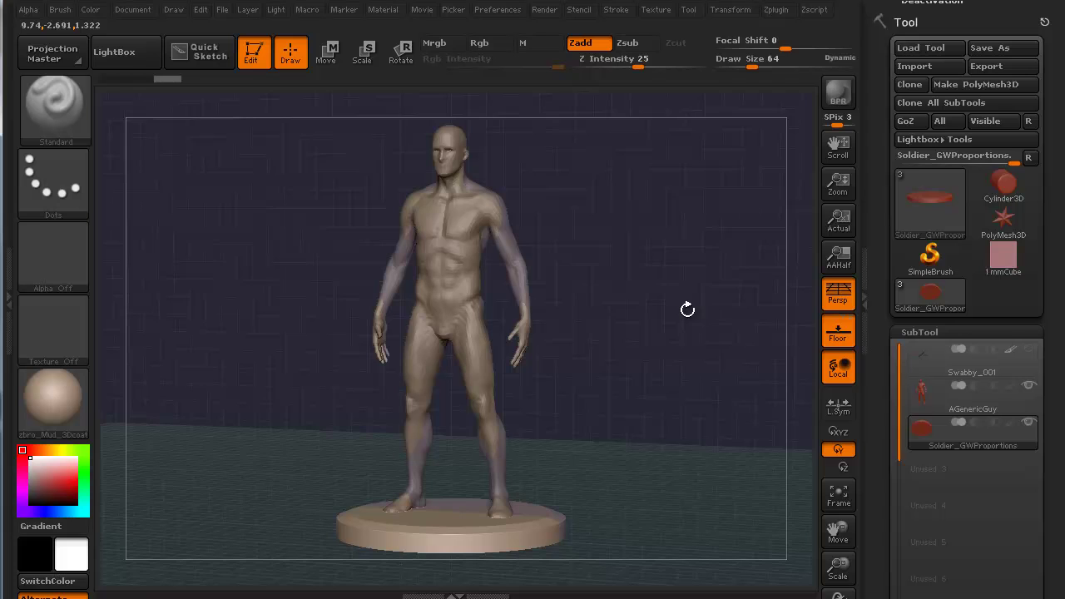
drag(679, 400, 657, 398)
click(175, 10)
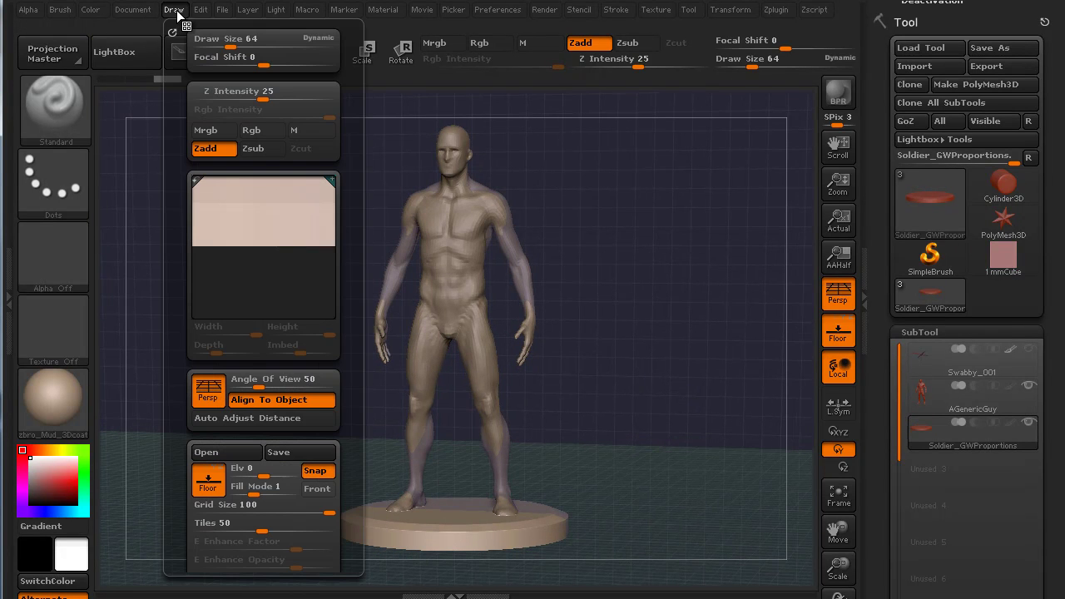
drag(170, 366, 178, 254)
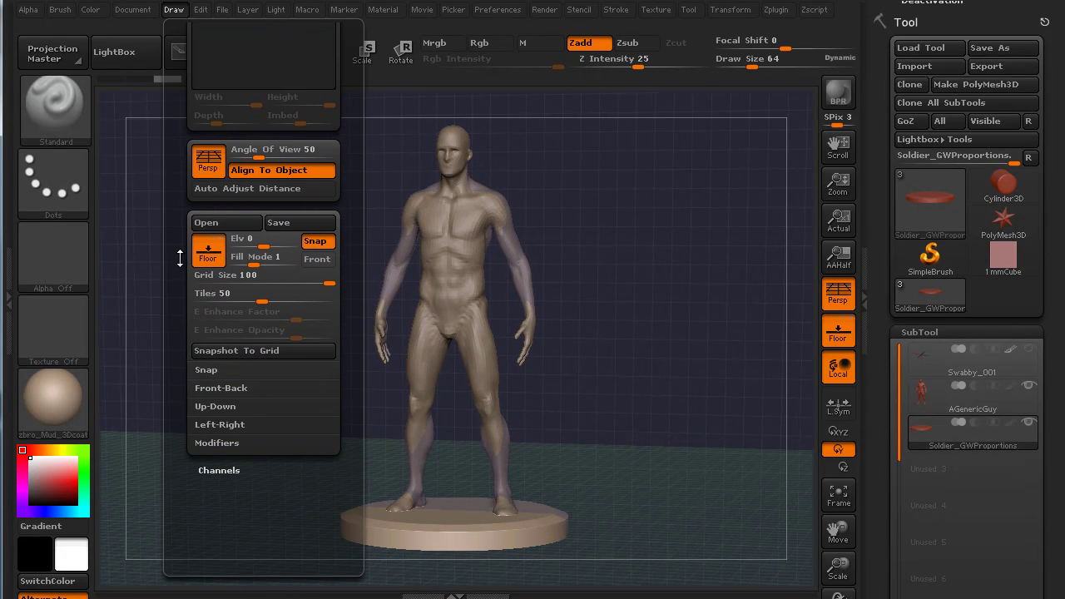